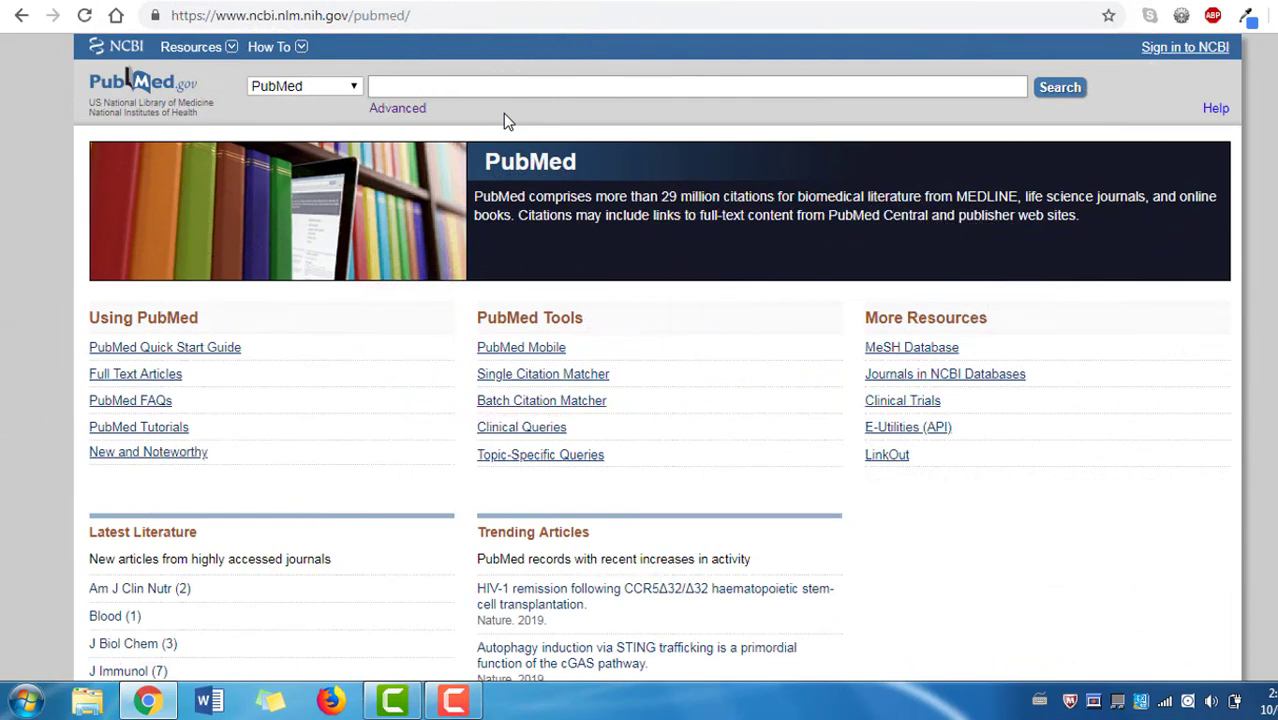
Search PubMed for 'teenagers AND acne AND accutane', returning 714 results
{"action": "type", "text": "teenagers A"}
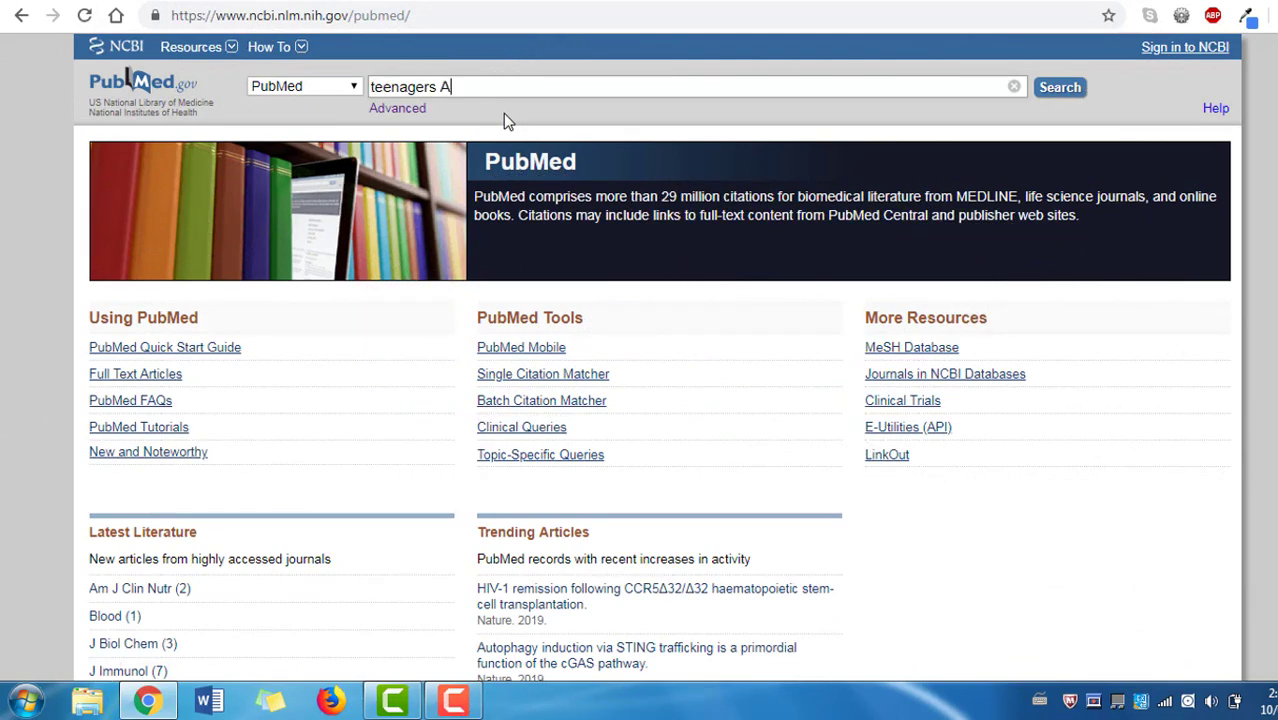
{"action": "type", "text": "ND acne AND accutane"}
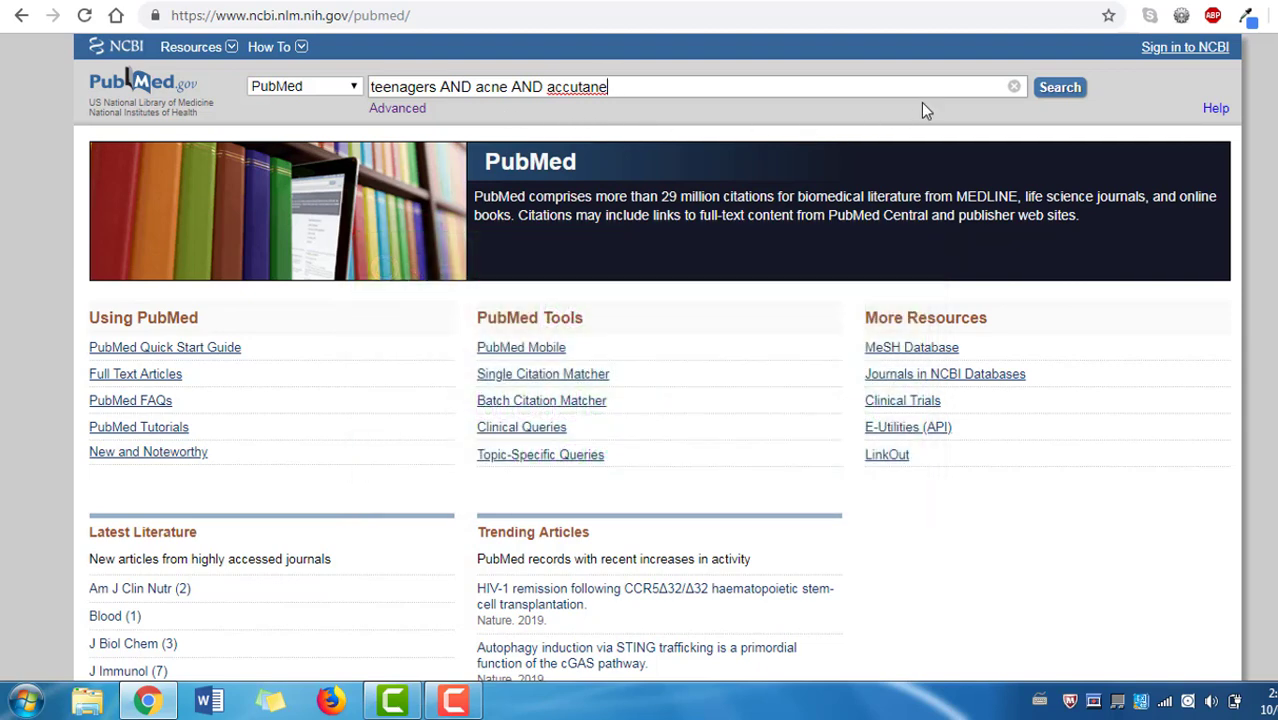
{"action": "left_click", "coordinate": [1041, 90]}
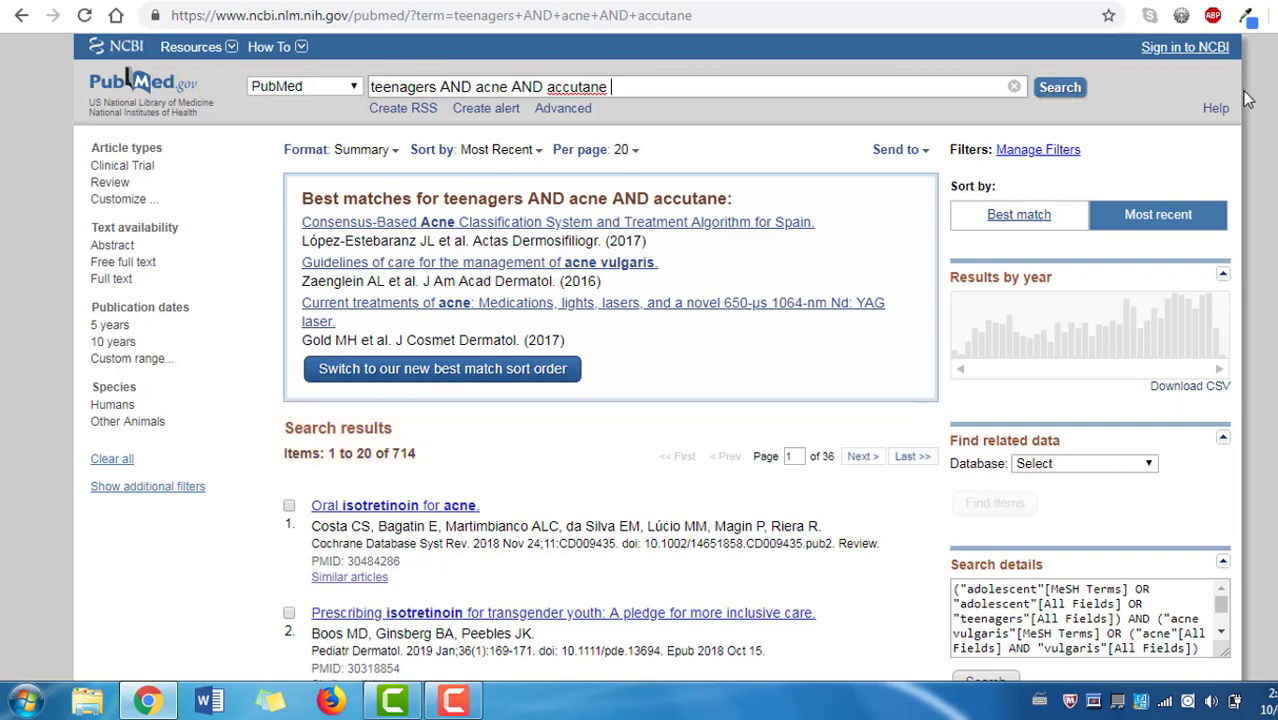
Enlarge the Search details box to read how the keywords were translated
{"action": "scroll", "coordinate": [129, 80], "scroll_direction": "down", "scroll_amount": 2}
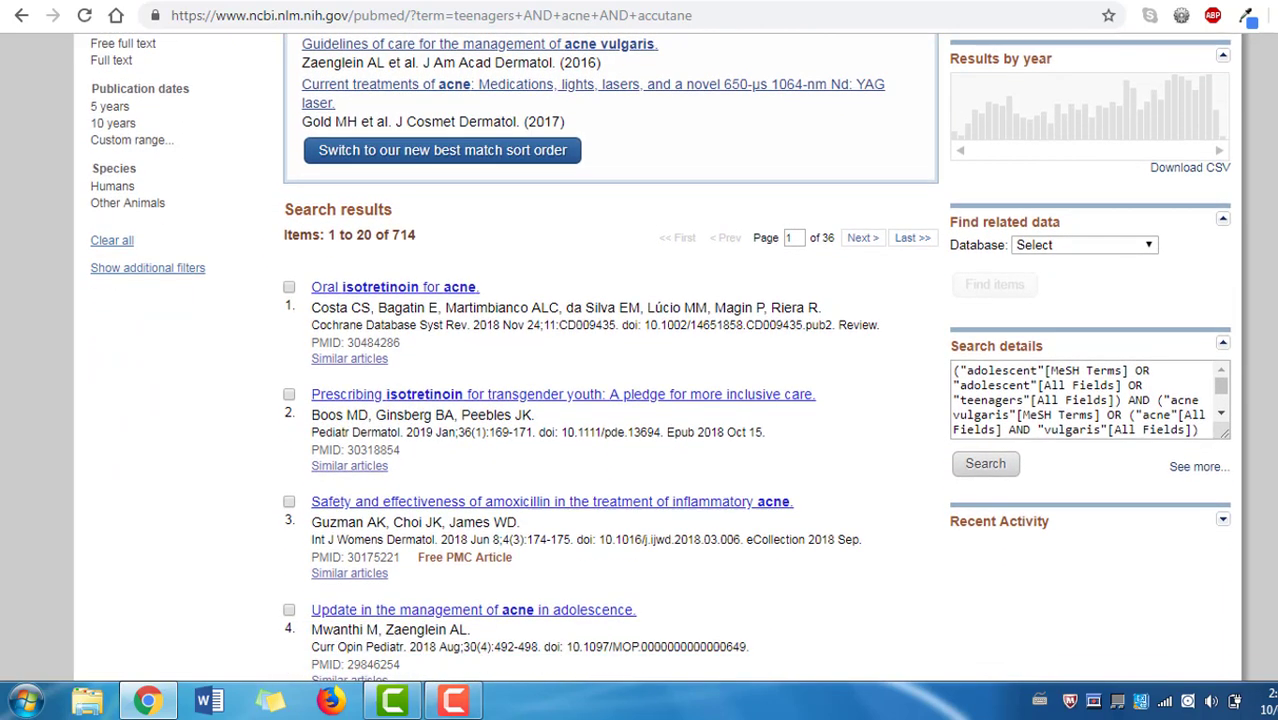
{"action": "left_click_drag", "start_coordinate": [1223, 434], "coordinate": [1232, 522]}
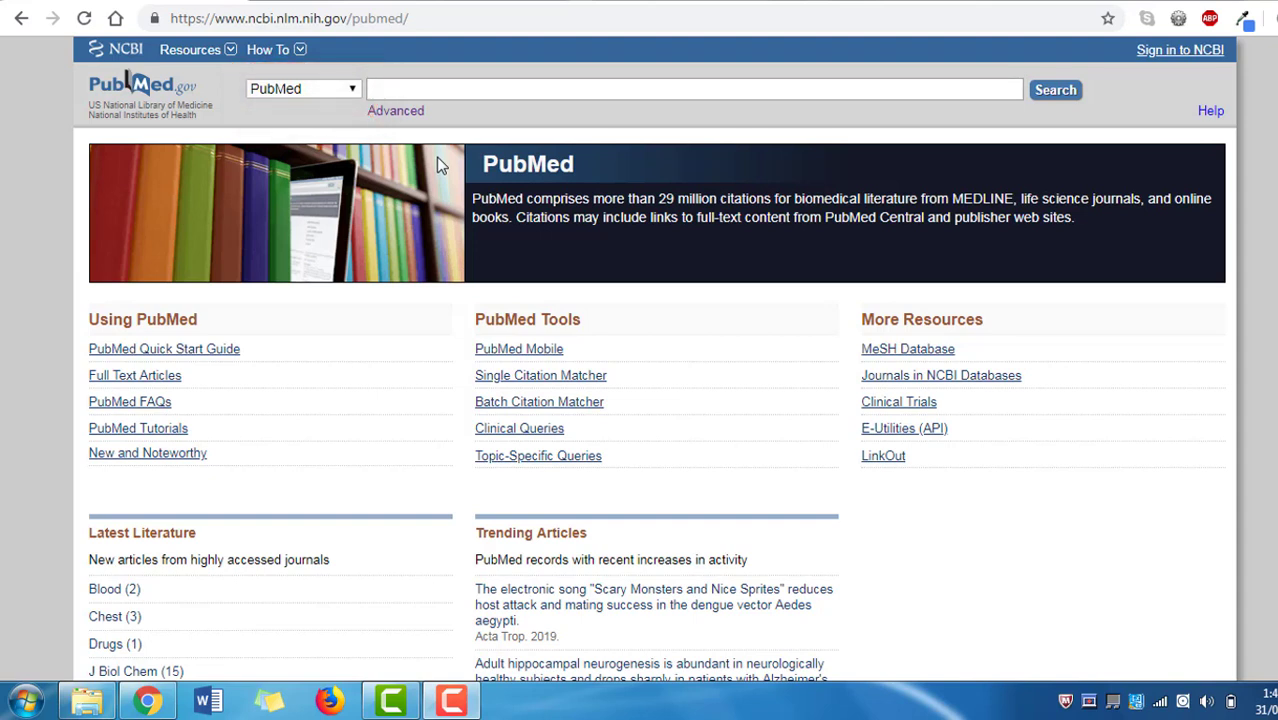
Search the MeSH database for 'teenager' to reach the Adolescent heading record
{"action": "left_click", "coordinate": [418, 91]}
{"action": "type", "text": "t"}
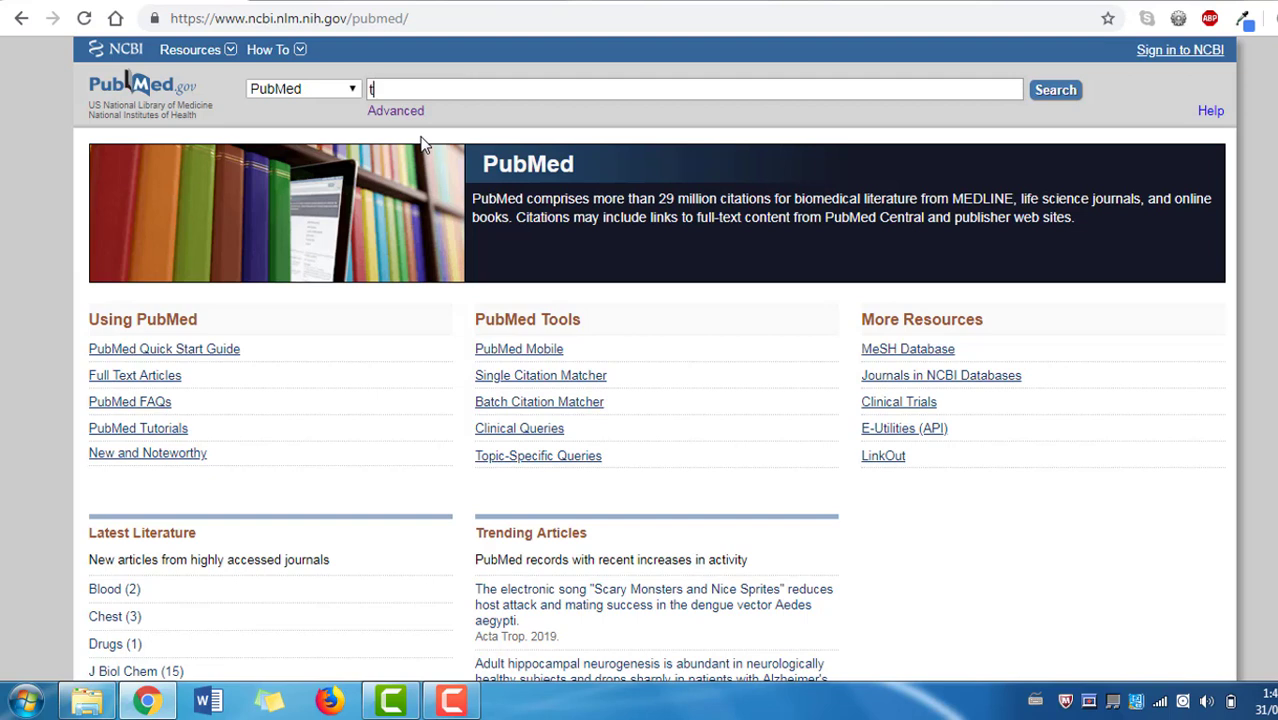
{"action": "type", "text": "eenager"}
{"action": "left_click", "coordinate": [353, 91]}
{"action": "left_click_drag", "start_coordinate": [425, 134], "coordinate": [425, 222]}
{"action": "left_click", "coordinate": [342, 318]}
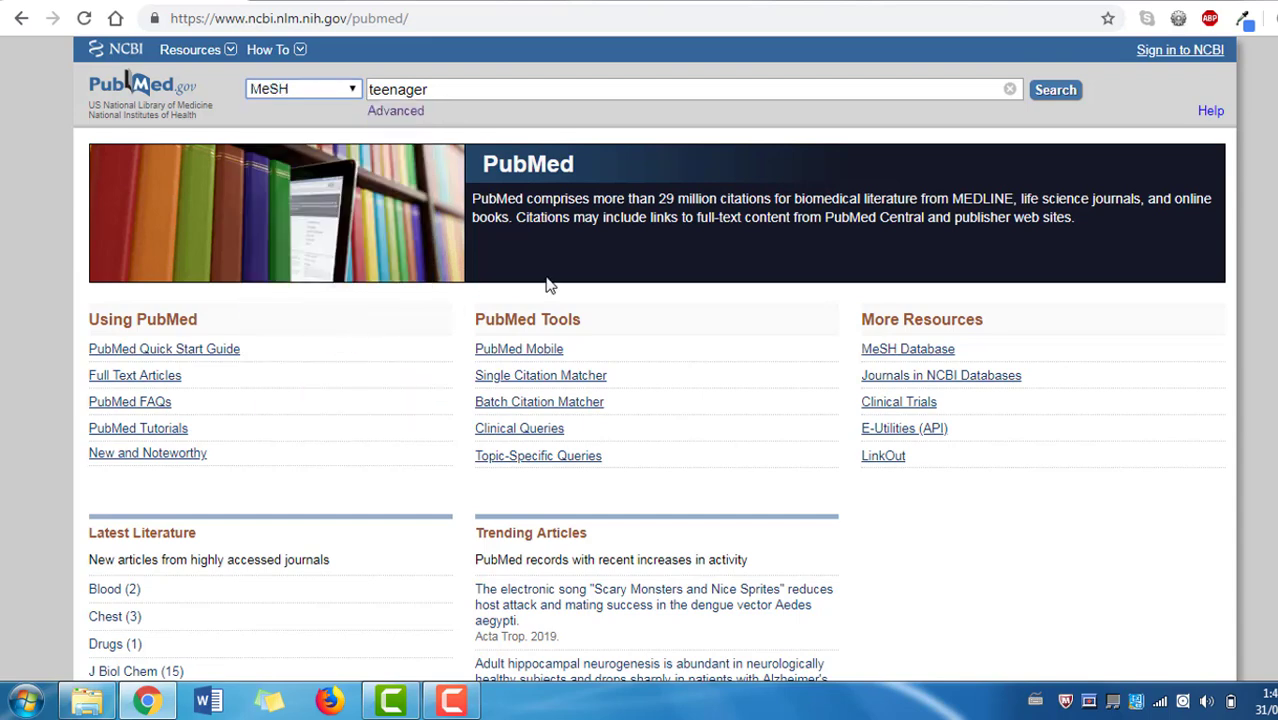
{"action": "left_click", "coordinate": [1054, 91]}
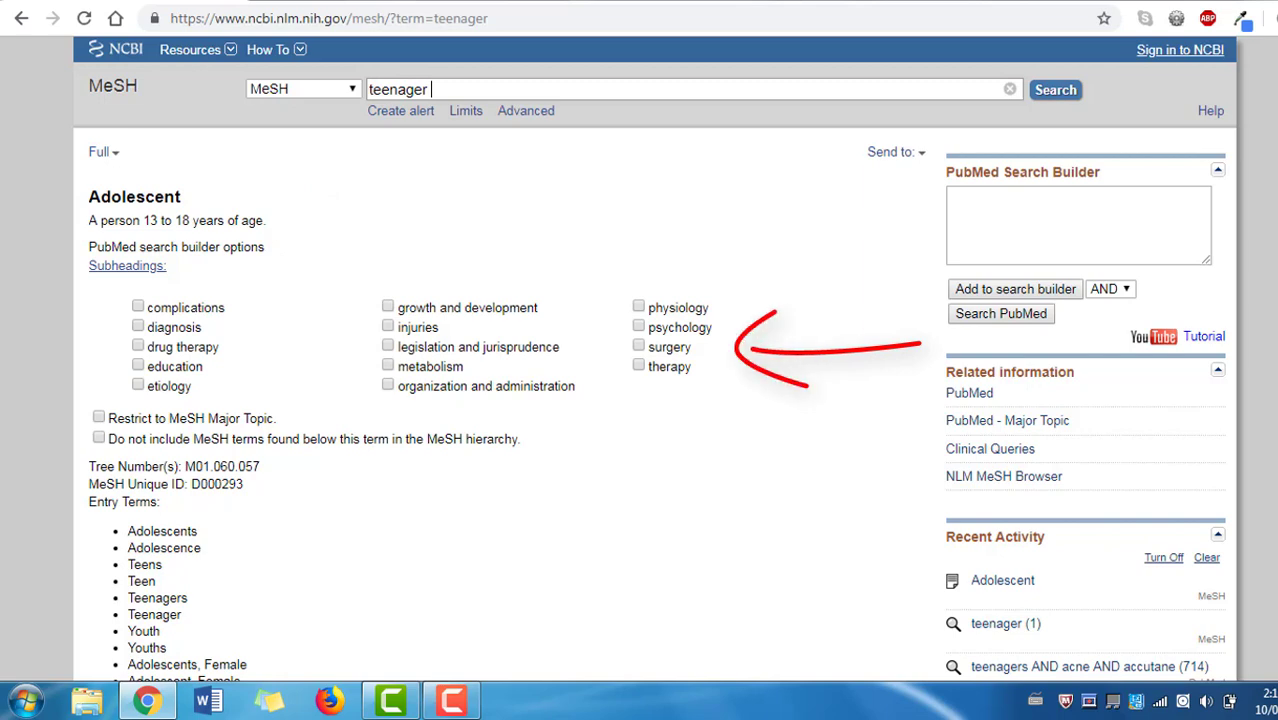
Add the Adolescent MeSH heading to the search builder
{"action": "scroll", "coordinate": [655, 359], "scroll_direction": "down", "scroll_amount": 2}
{"action": "scroll", "coordinate": [655, 359], "scroll_direction": "down", "scroll_amount": 2}
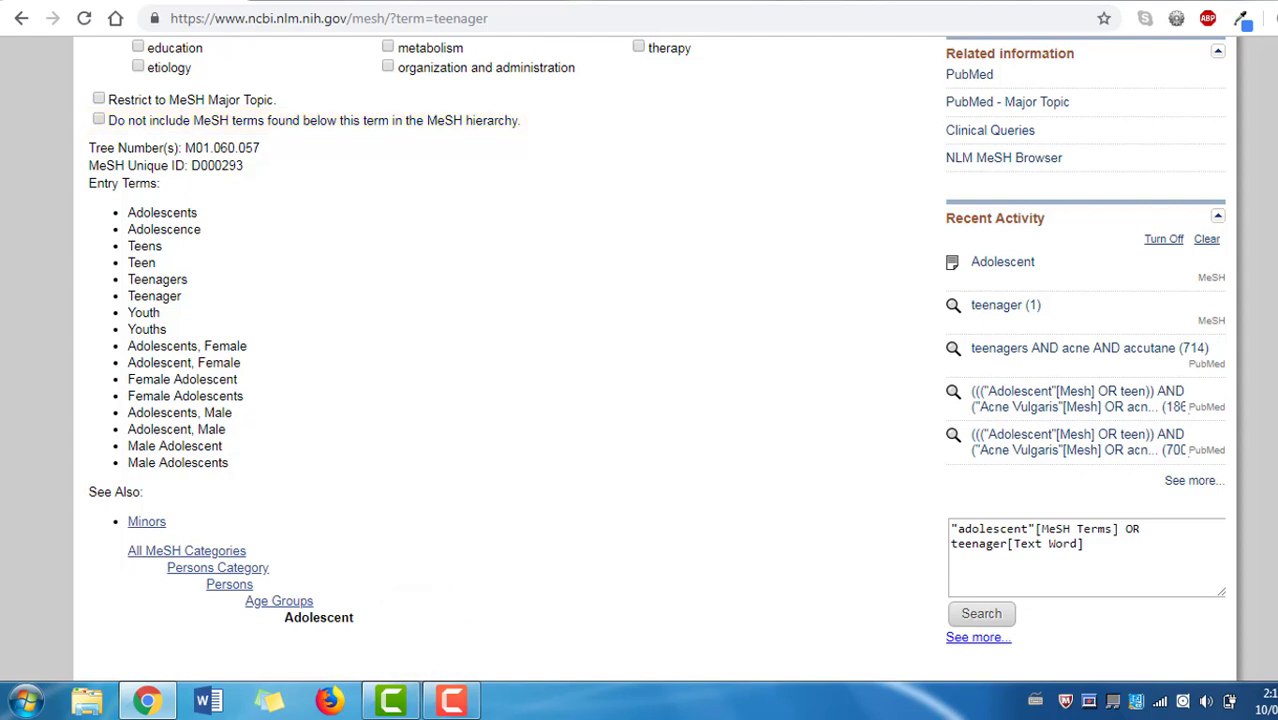
{"action": "scroll", "coordinate": [1080, 251], "scroll_direction": "up", "scroll_amount": 3}
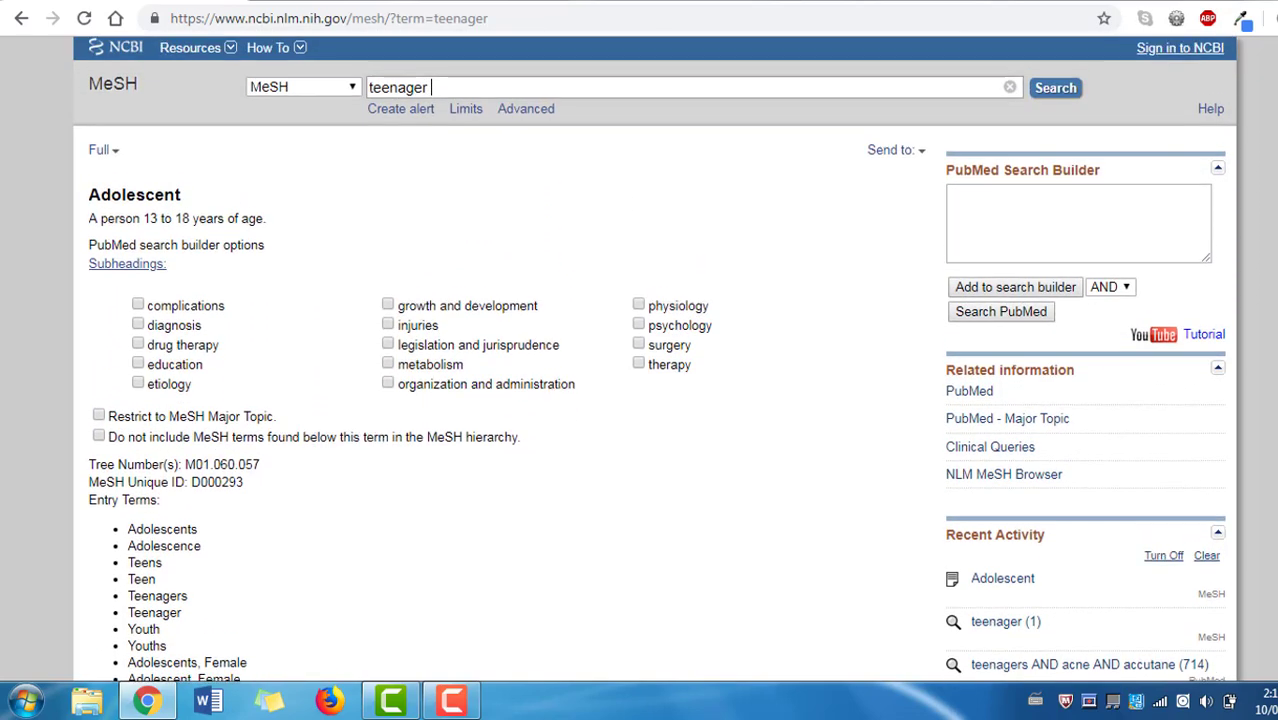
{"action": "left_click", "coordinate": [1033, 288]}
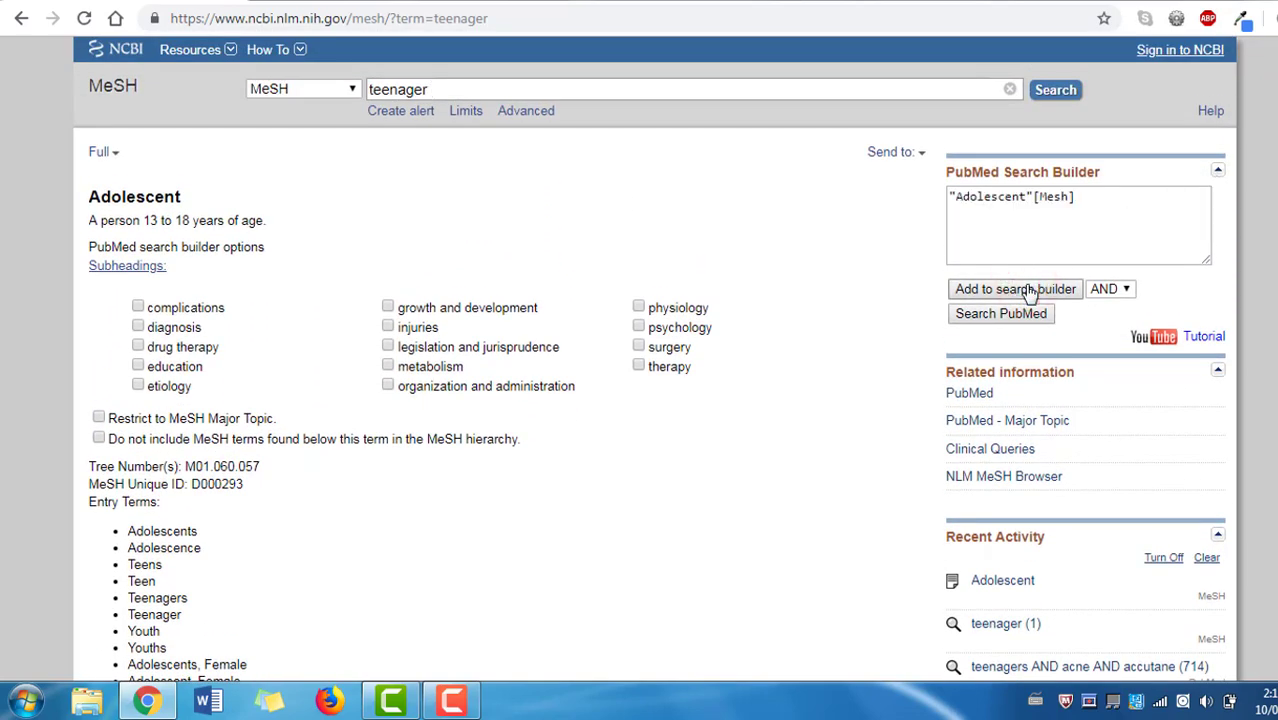
Replace the search term with 'acne' and search MeSH, listing 11 headings
{"action": "left_click", "coordinate": [1009, 89]}
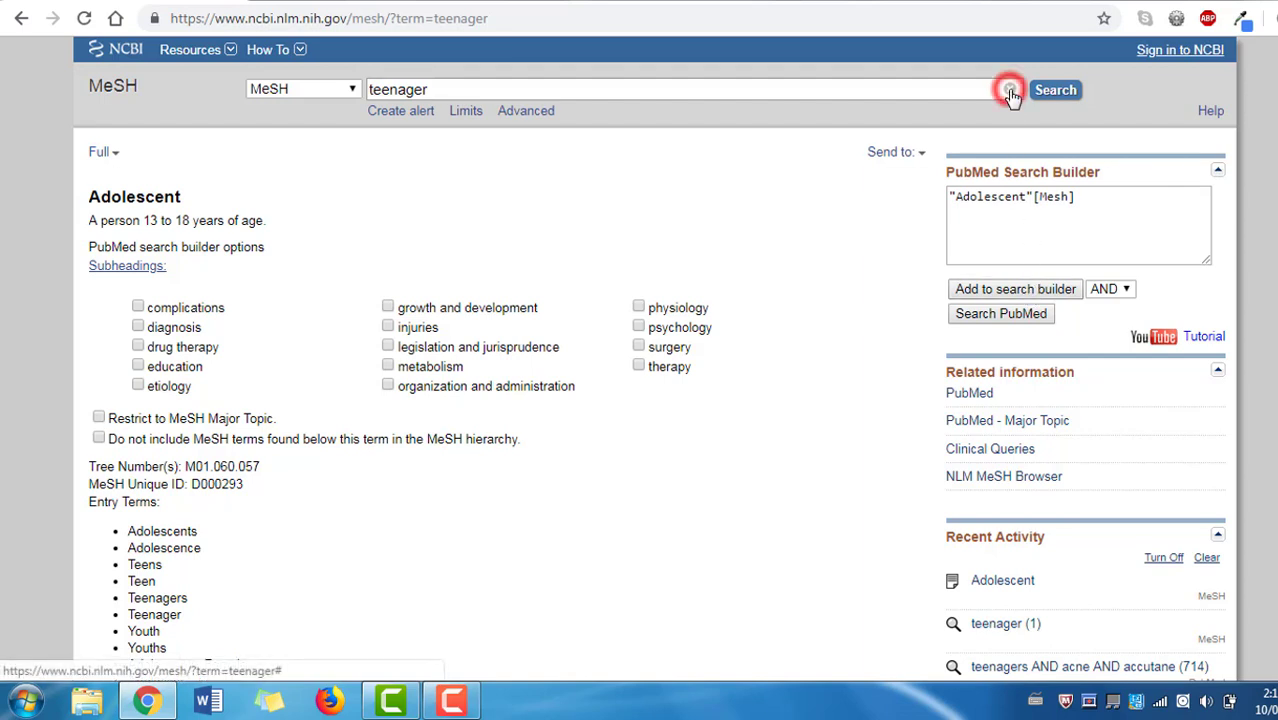
{"action": "type", "text": "acne"}
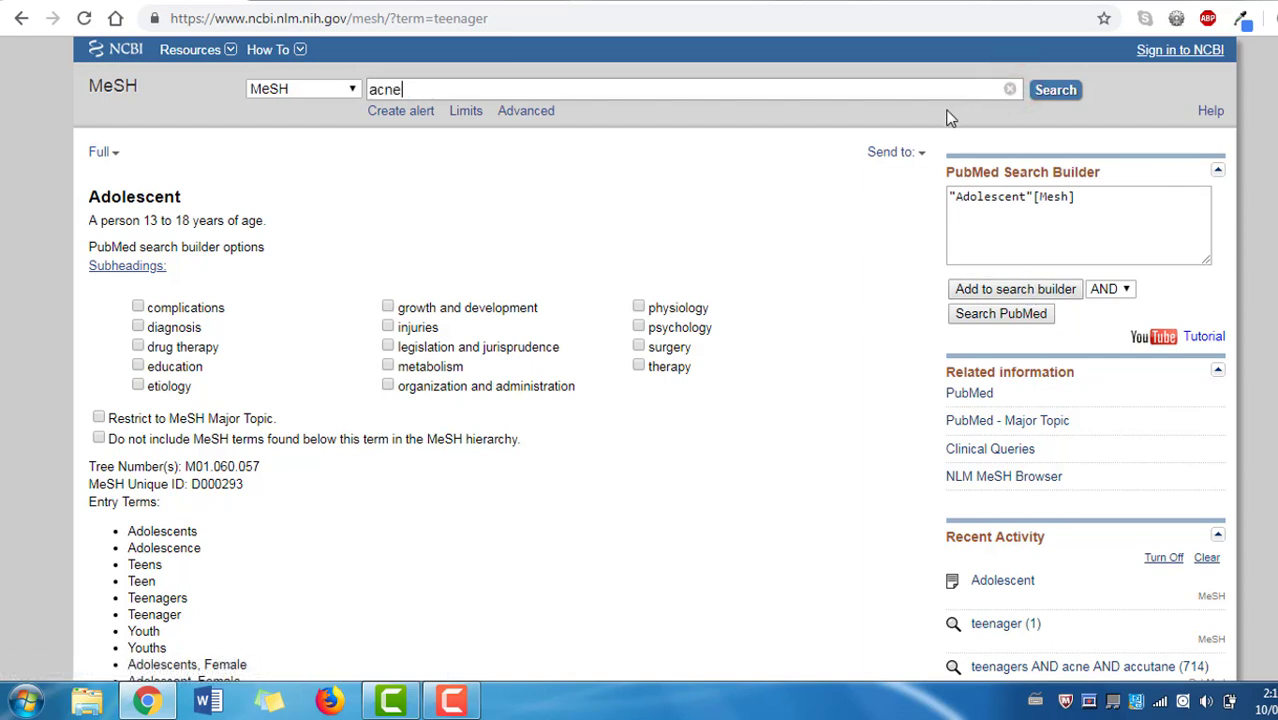
{"action": "left_click", "coordinate": [1055, 89]}
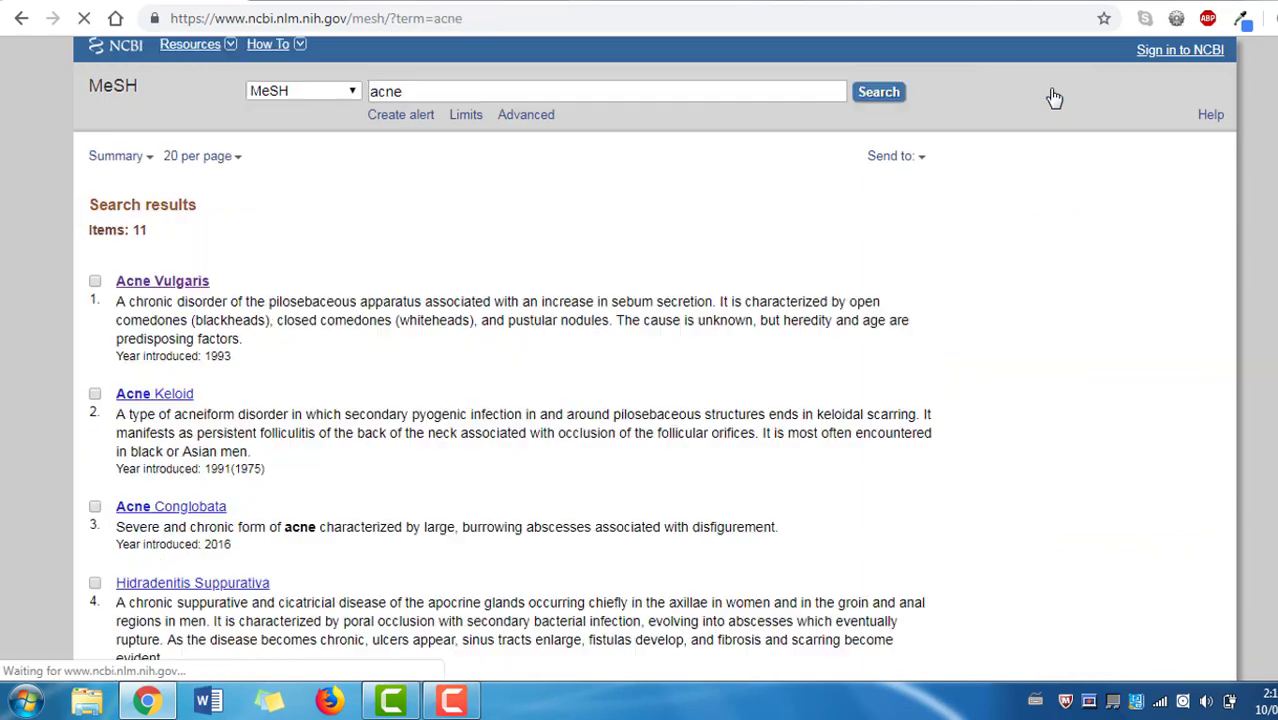
Add Acne Vulgaris to the search builder, then search MeSH for 'accutane'
{"action": "left_click", "coordinate": [160, 280]}
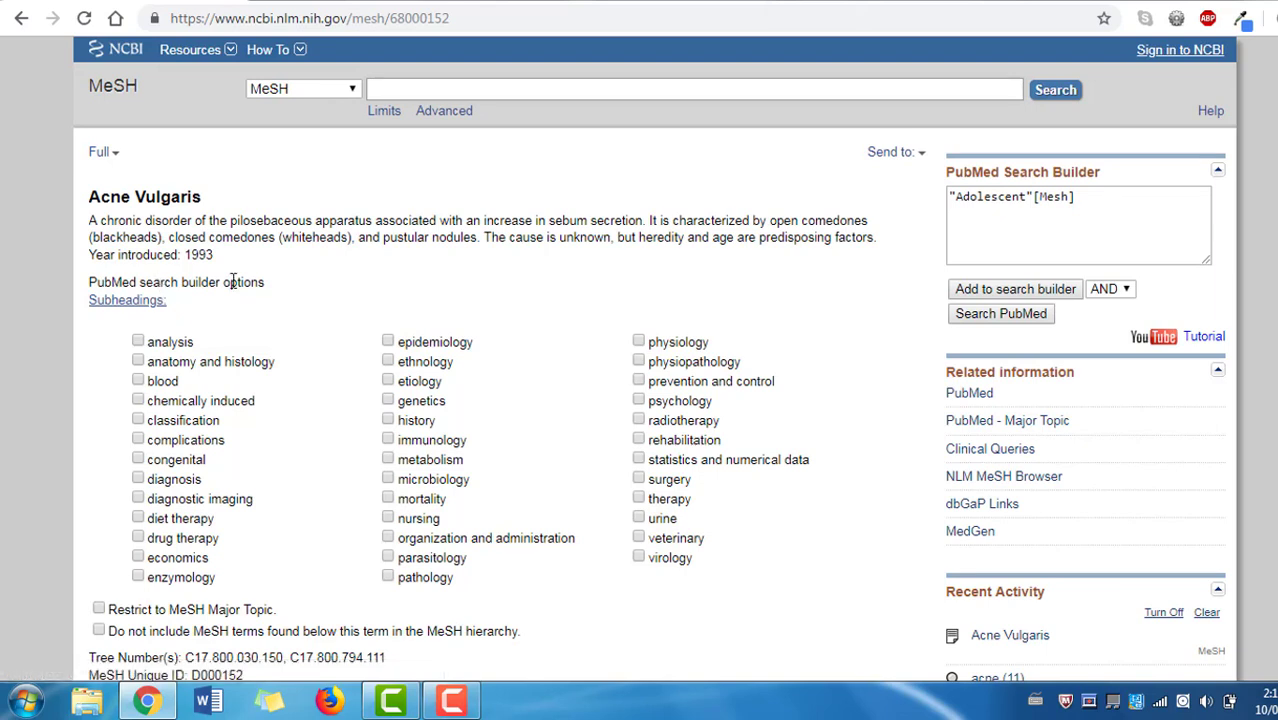
{"action": "left_click", "coordinate": [1033, 290]}
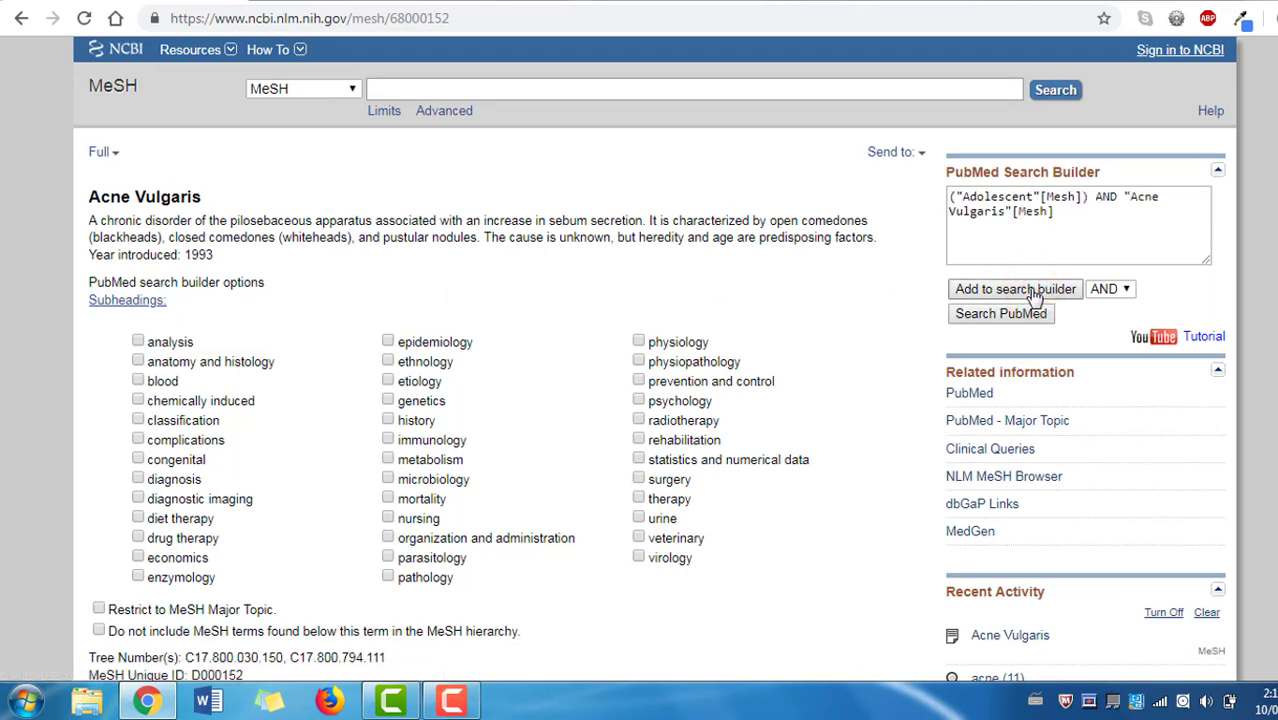
{"action": "left_click", "coordinate": [988, 89]}
{"action": "type", "text": "accutane"}
{"action": "left_click", "coordinate": [1052, 89]}
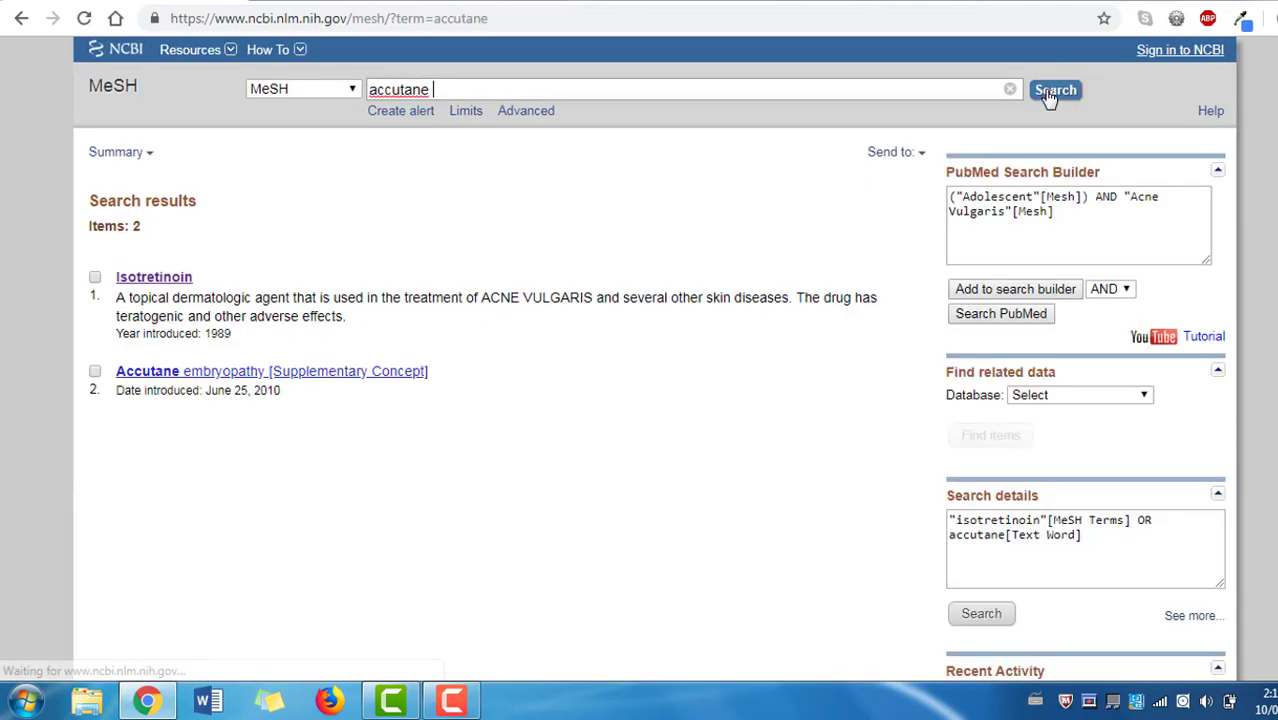
Add Isotretinoin to the builder and run the combined MeSH search, giving 588 results
{"action": "left_click", "coordinate": [180, 281]}
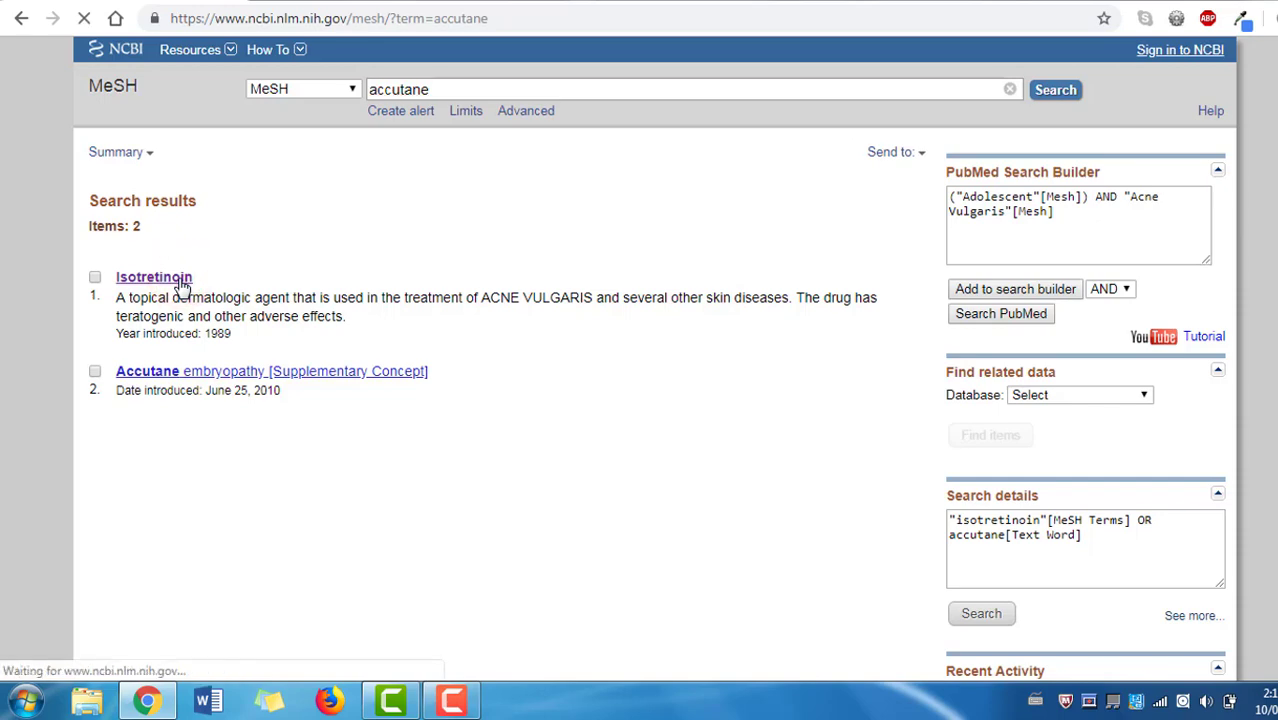
{"action": "left_click", "coordinate": [1040, 289]}
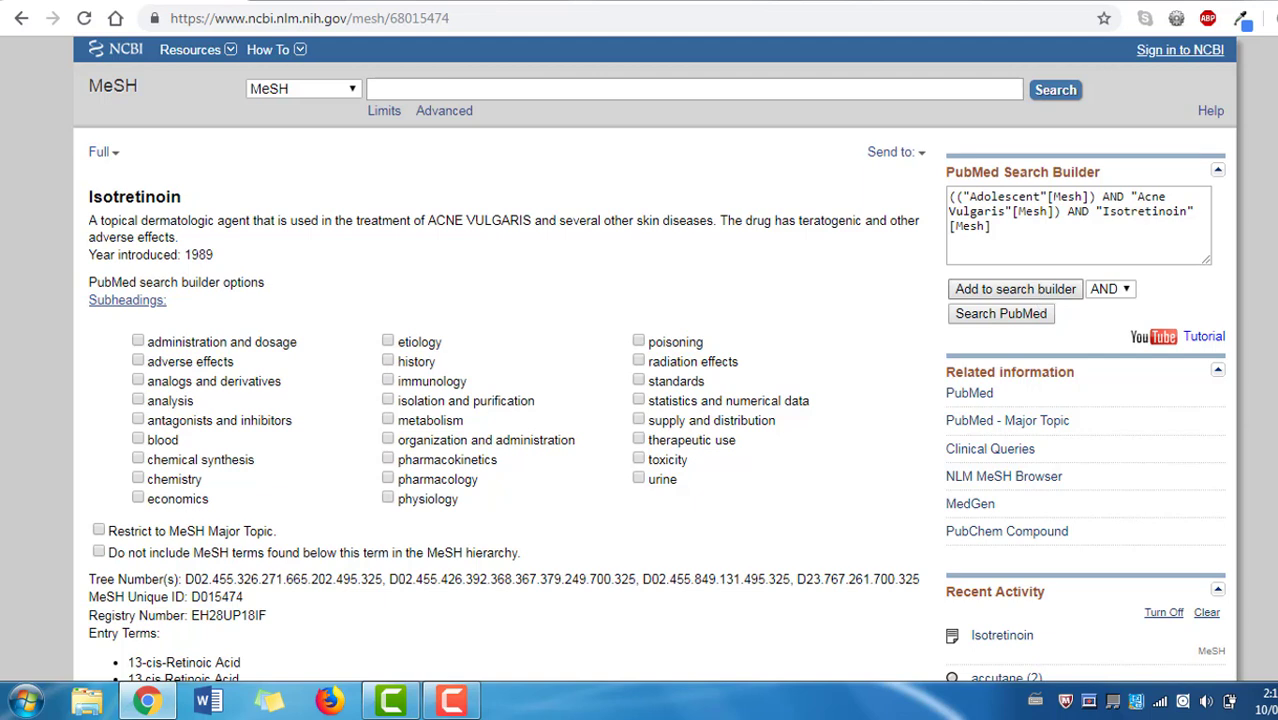
{"action": "left_click", "coordinate": [1040, 318]}
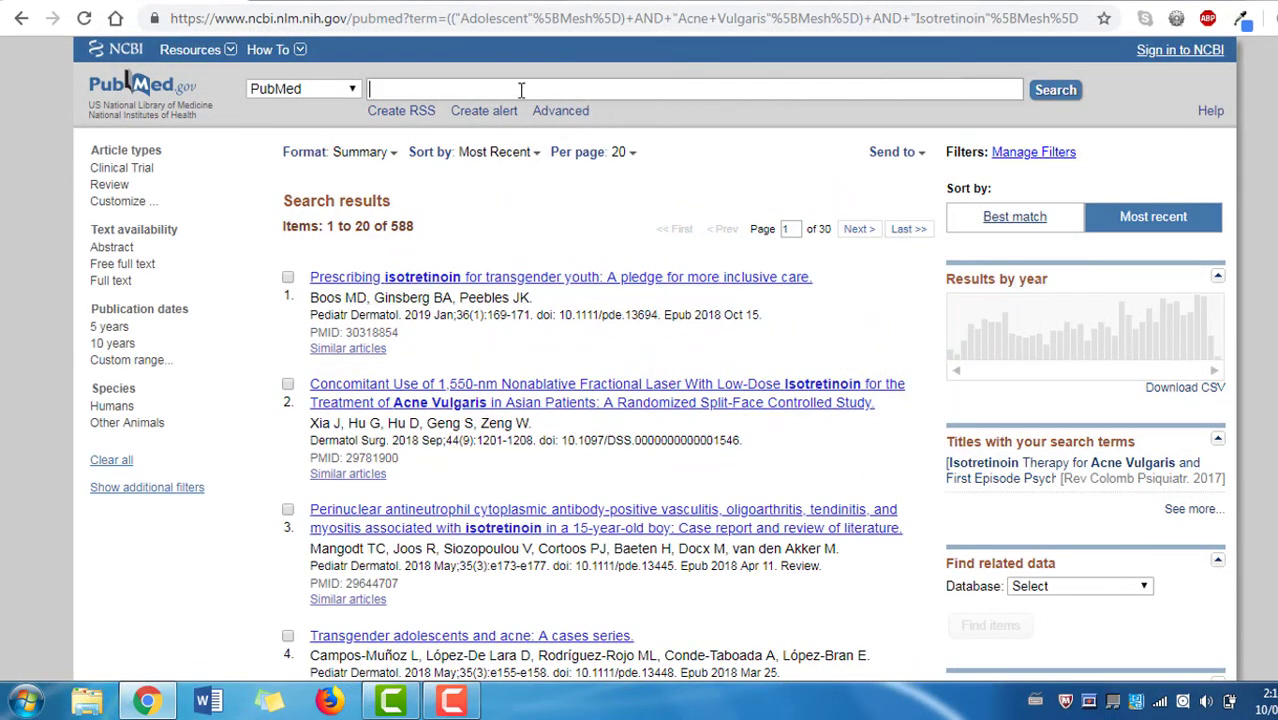
{"action": "left_click", "coordinate": [521, 90]}
Look up 'teenager' in MeSH and add the Adolescent heading to the search builder
{"action": "type", "text": "teenager"}
{"action": "left_click", "coordinate": [348, 89]}
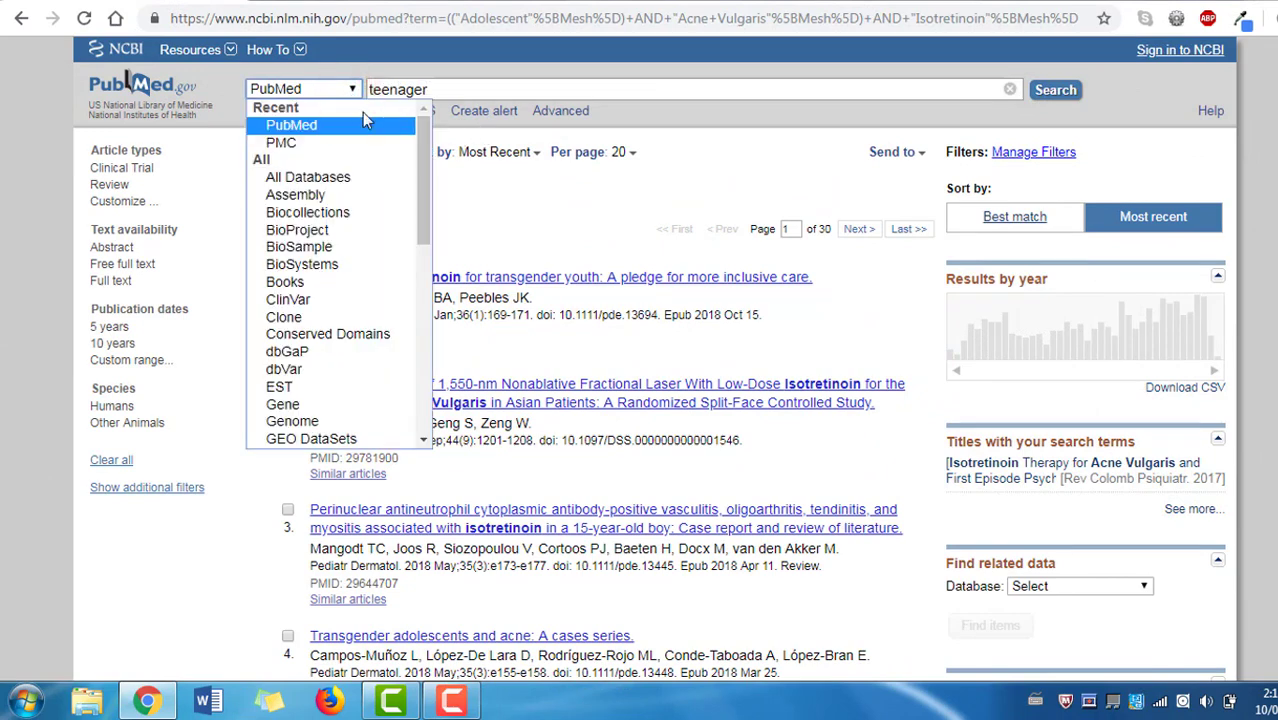
{"action": "left_click_drag", "start_coordinate": [422, 148], "coordinate": [415, 224]}
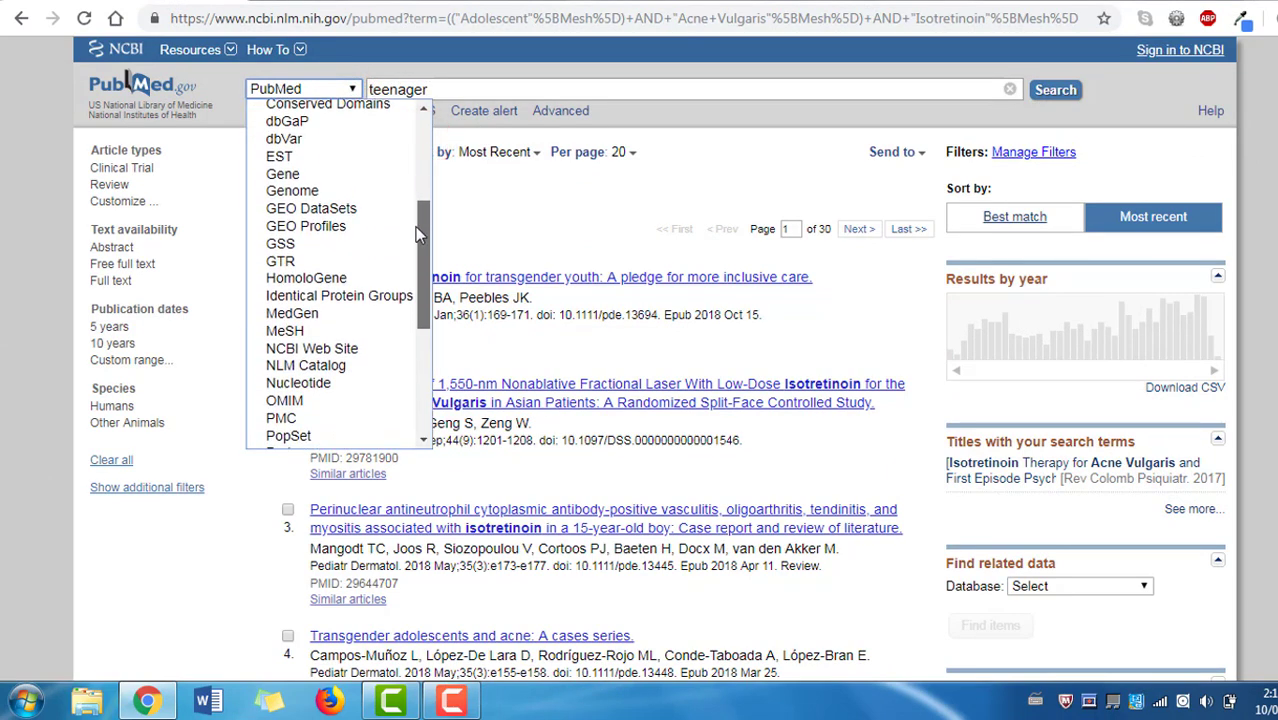
{"action": "left_click", "coordinate": [336, 330]}
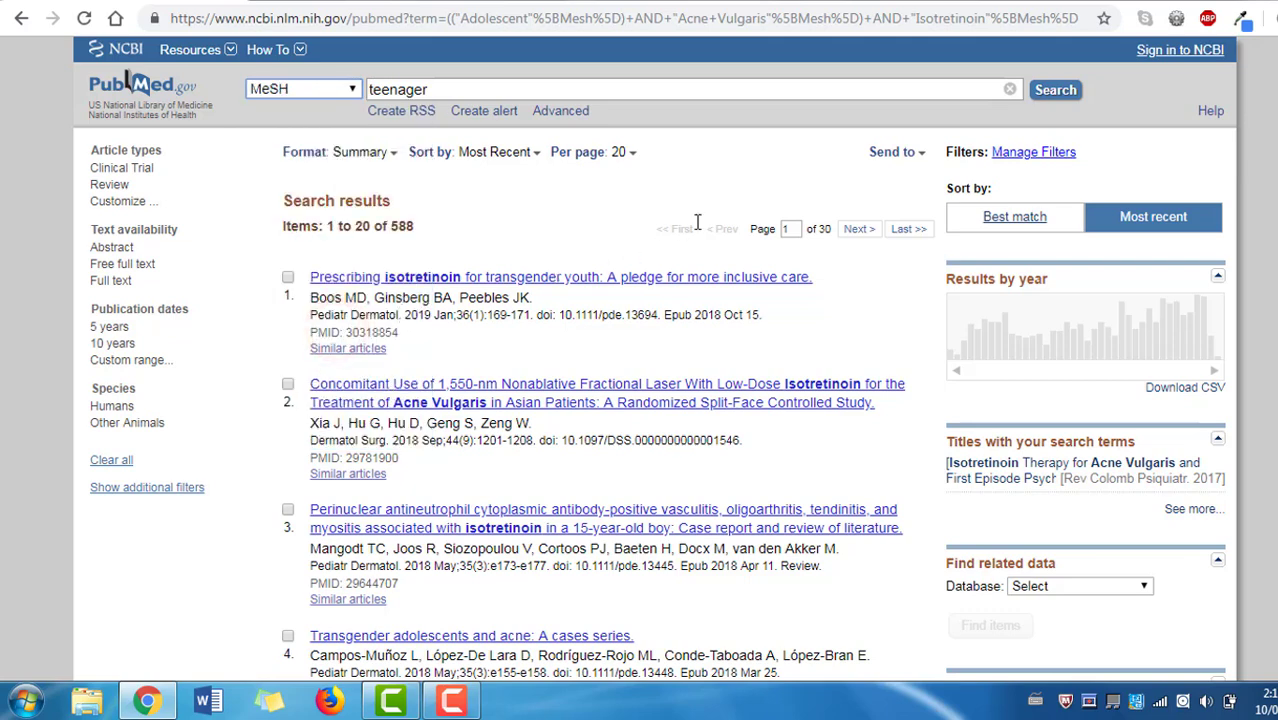
{"action": "left_click", "coordinate": [1055, 90]}
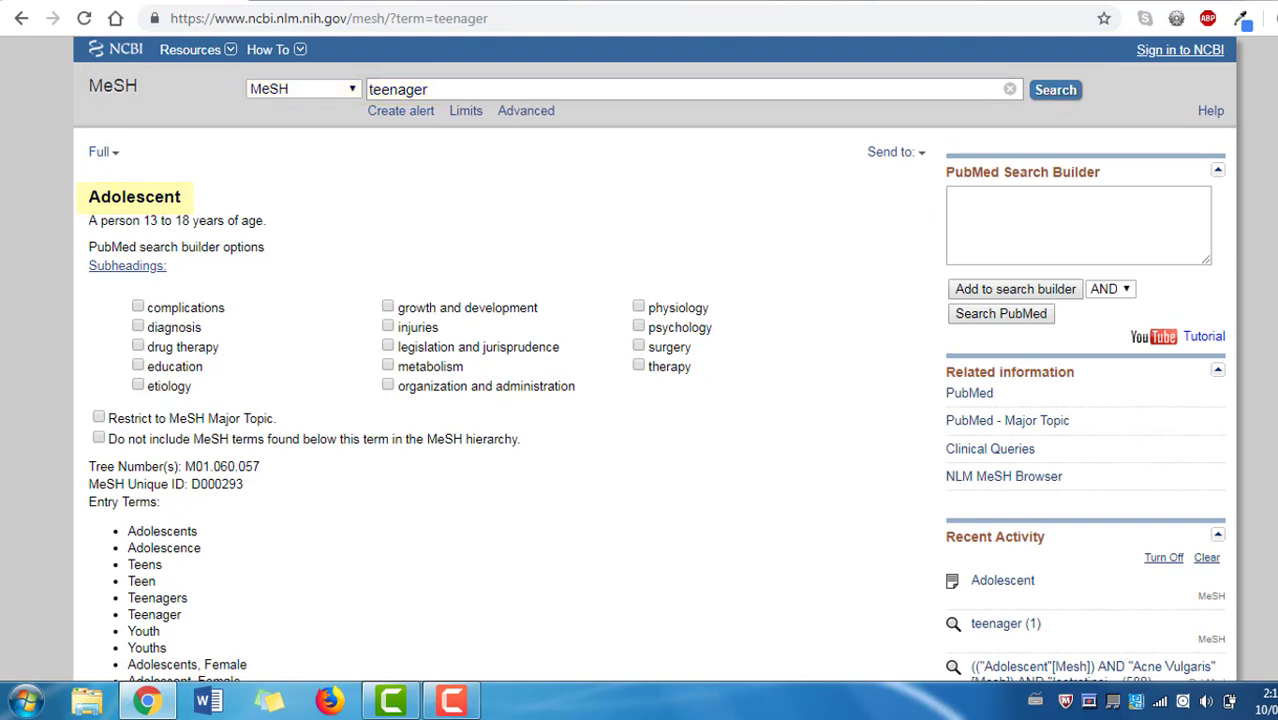
{"action": "left_click", "coordinate": [1056, 289]}
Run the Adolescent query extended with 'OR teen', then view the advanced search history
{"action": "left_click", "coordinate": [1104, 205]}
{"action": "type", "text": "OR teen"}
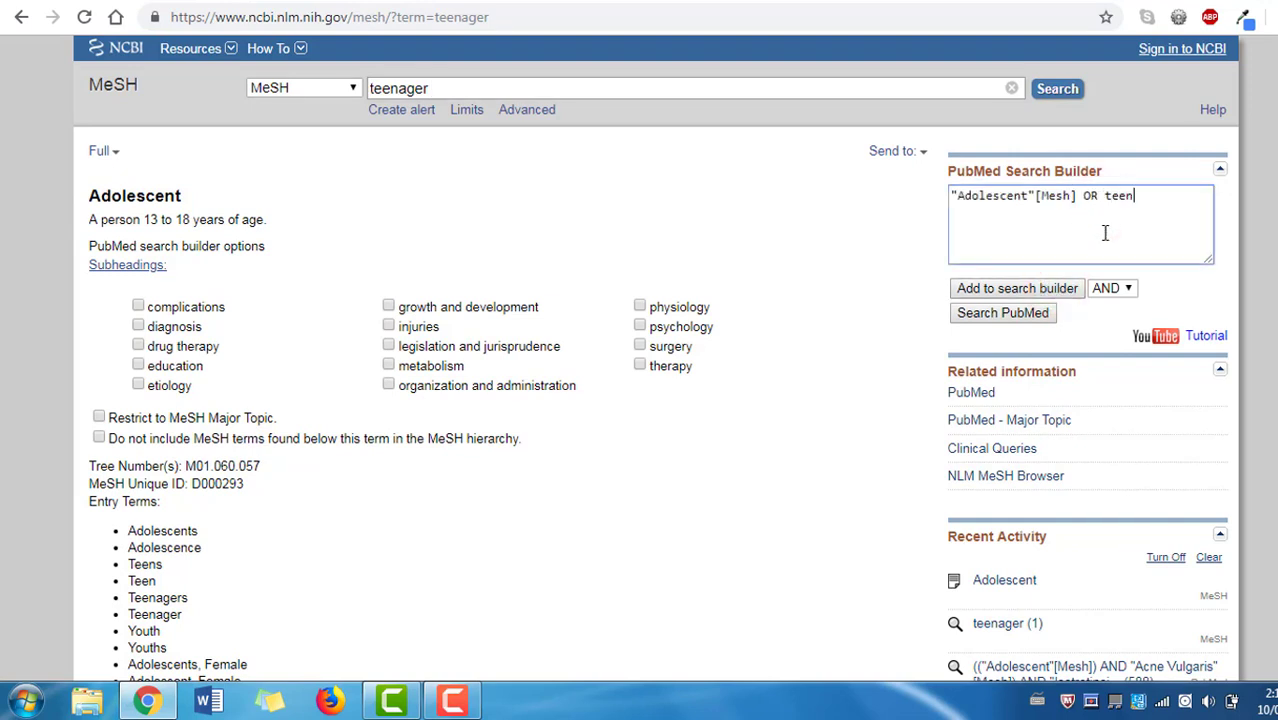
{"action": "left_click", "coordinate": [1045, 314]}
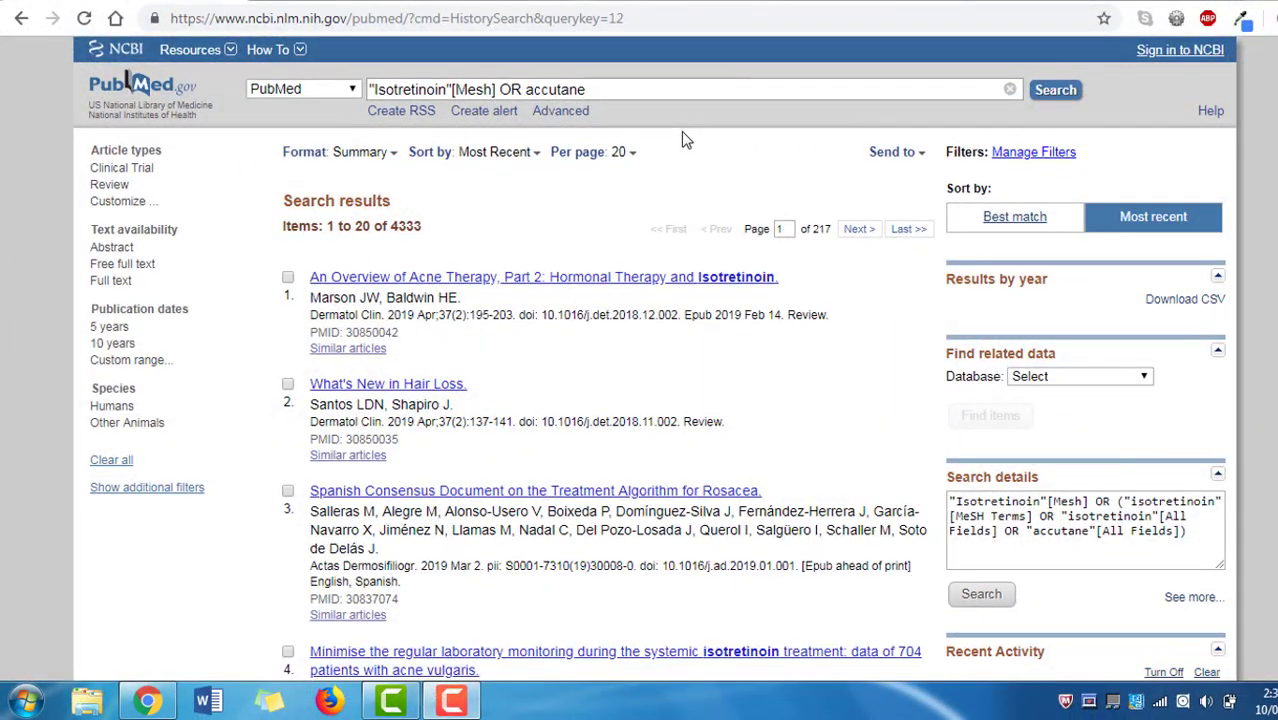
{"action": "left_click", "coordinate": [571, 116]}
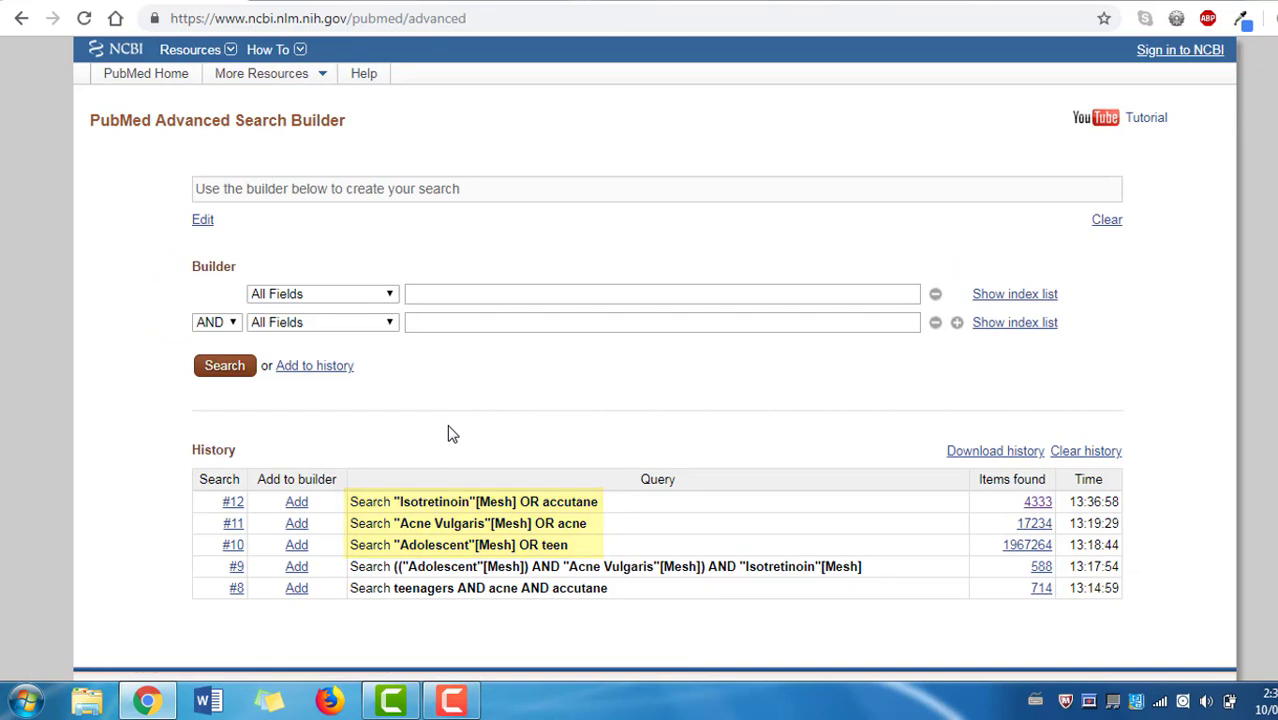
Combine history searches #10, #11 and #12 with AND and run them, giving 700 results
{"action": "left_click", "coordinate": [297, 541]}
{"action": "left_click", "coordinate": [298, 525]}
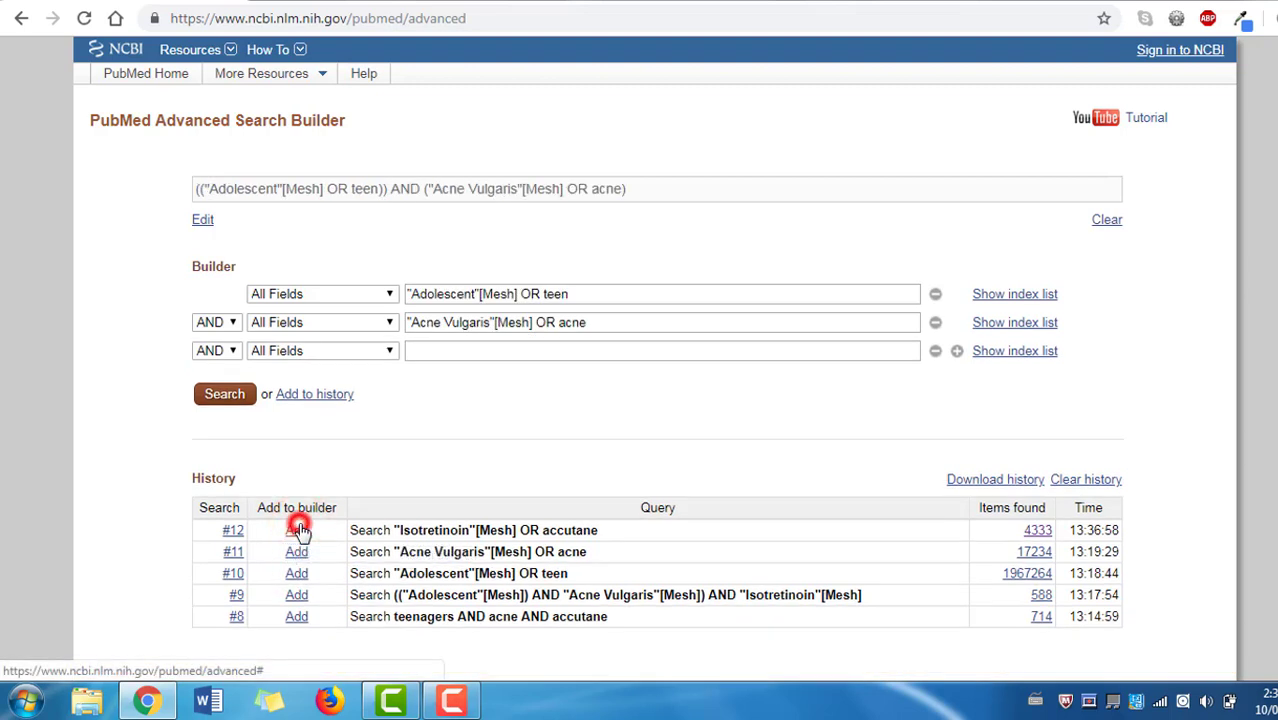
{"action": "left_click", "coordinate": [297, 529]}
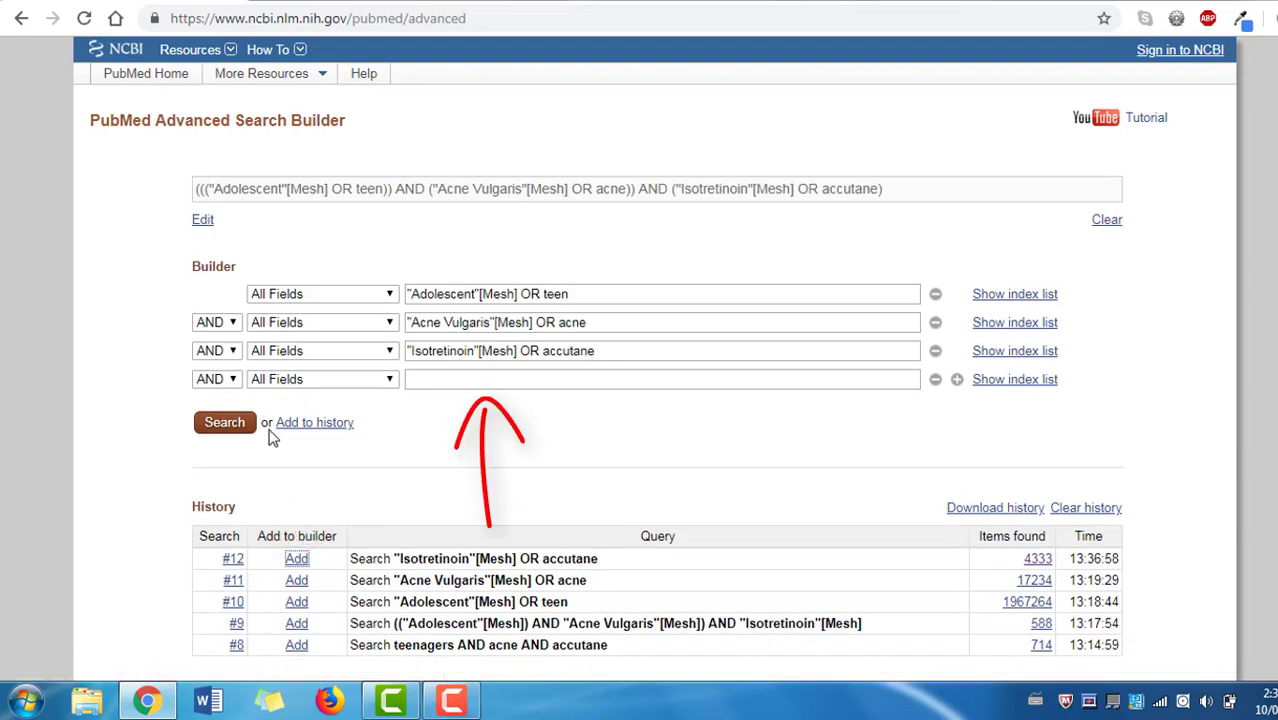
{"action": "left_click", "coordinate": [232, 322]}
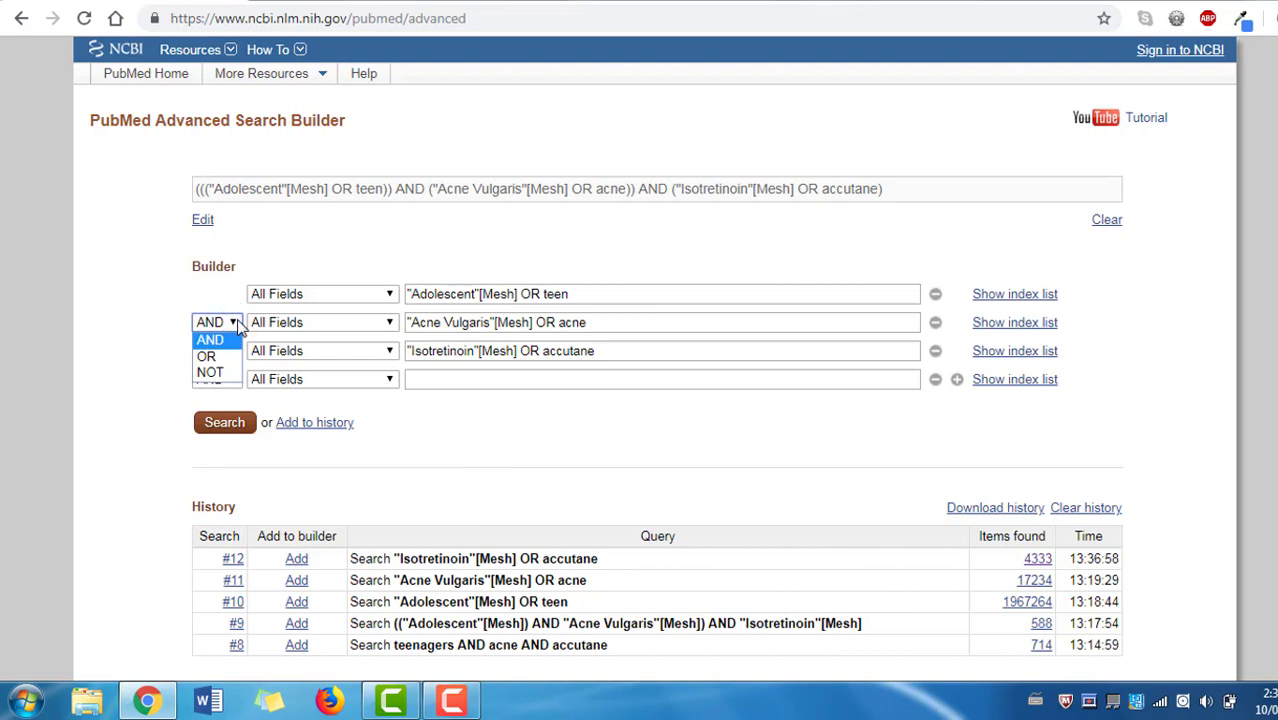
{"action": "left_click", "coordinate": [234, 336]}
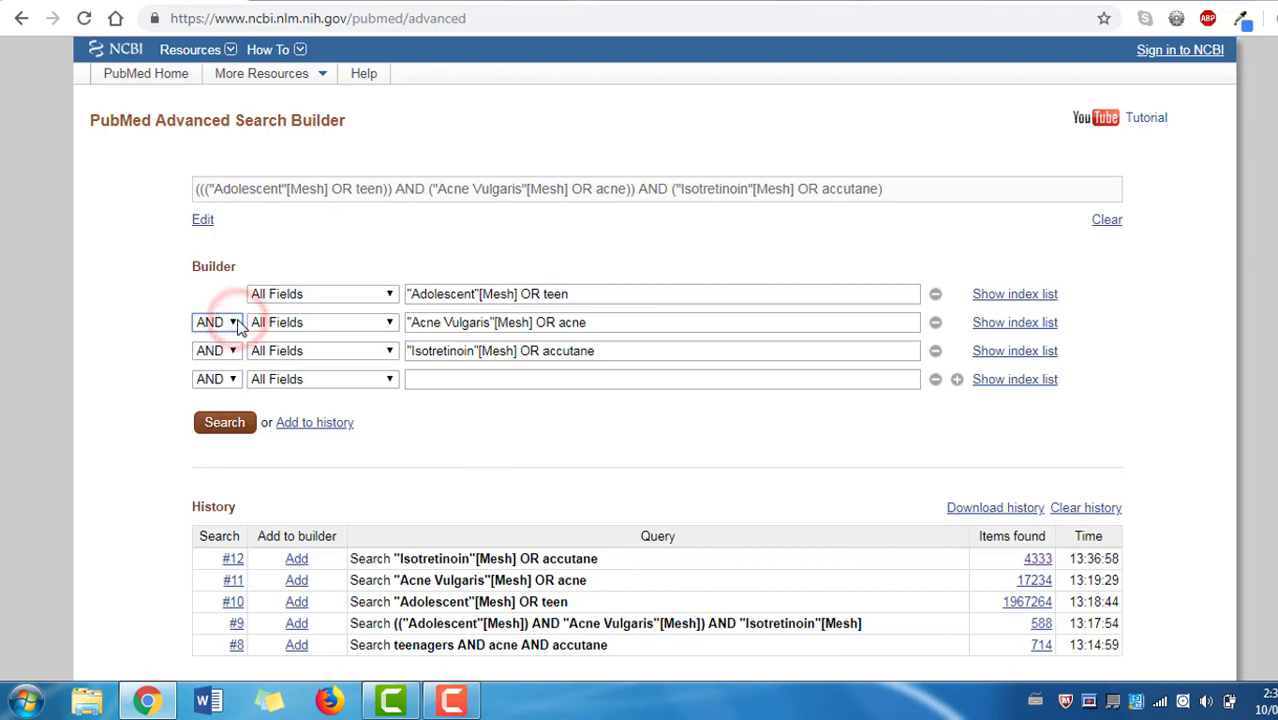
{"action": "left_click", "coordinate": [238, 424]}
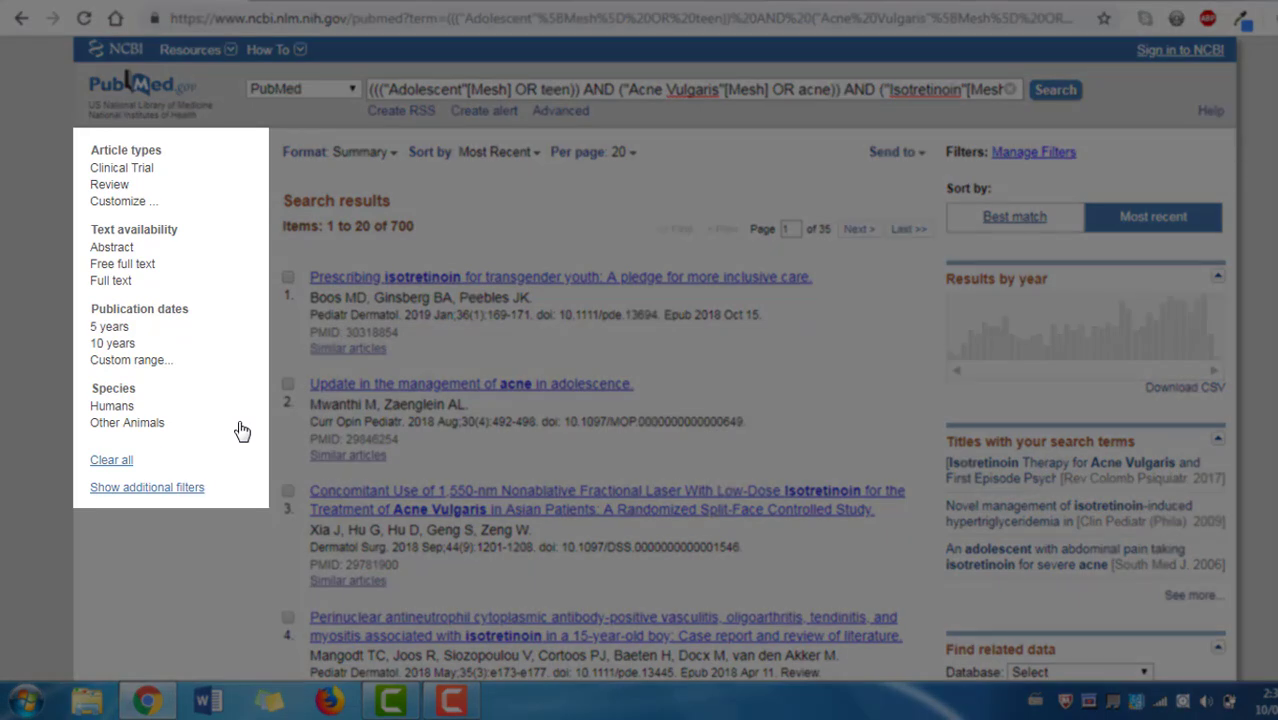
Add the Languages filter group, offering English, to the results sidebar
{"action": "left_click", "coordinate": [182, 490]}
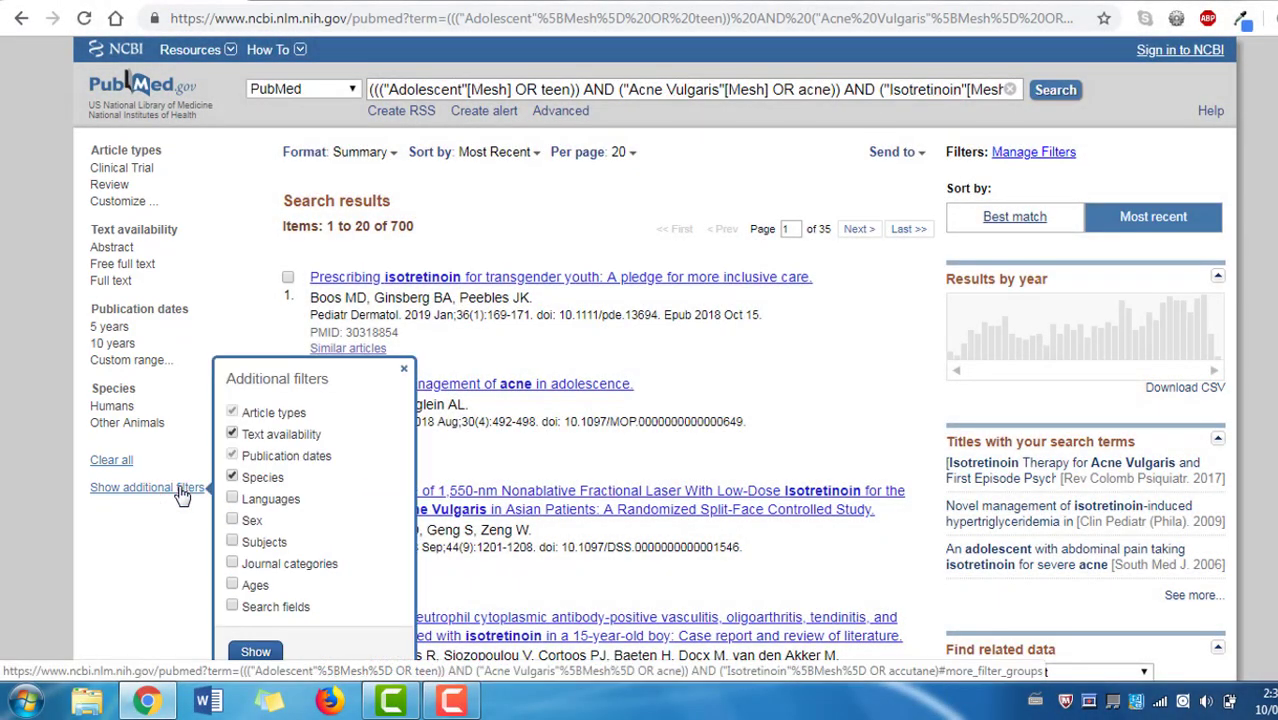
{"action": "left_click", "coordinate": [252, 501]}
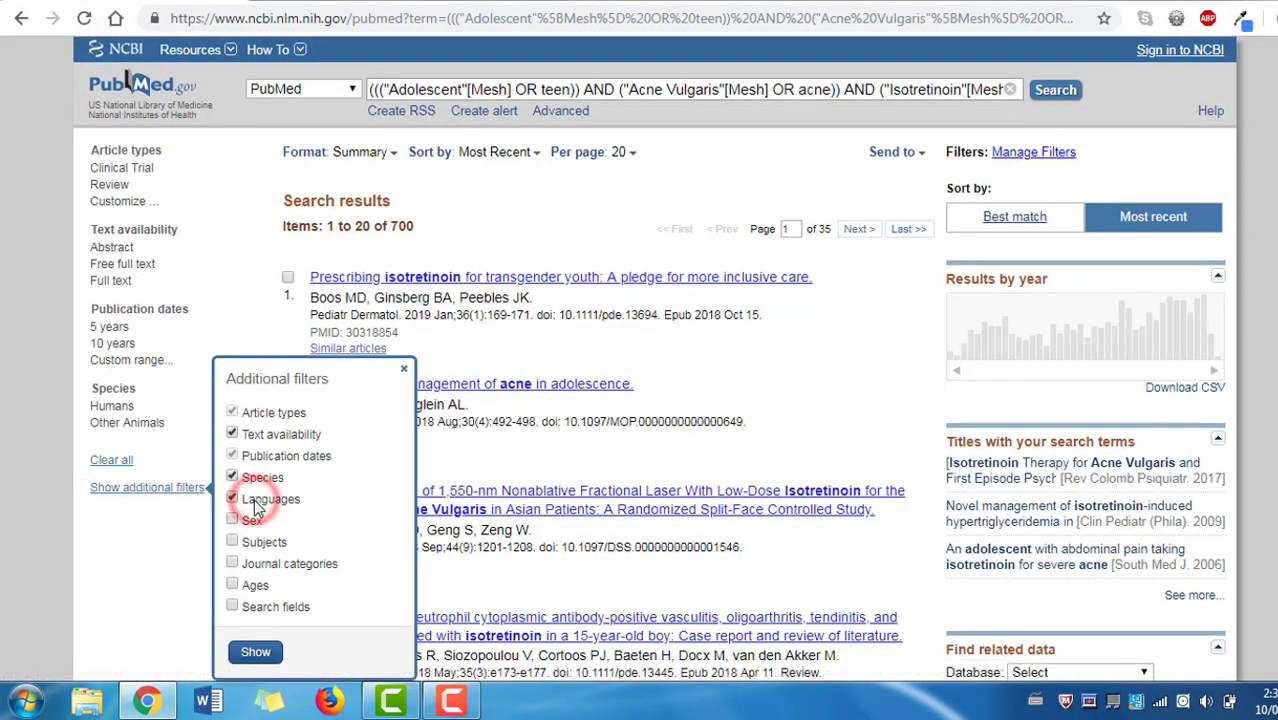
{"action": "left_click", "coordinate": [256, 652]}
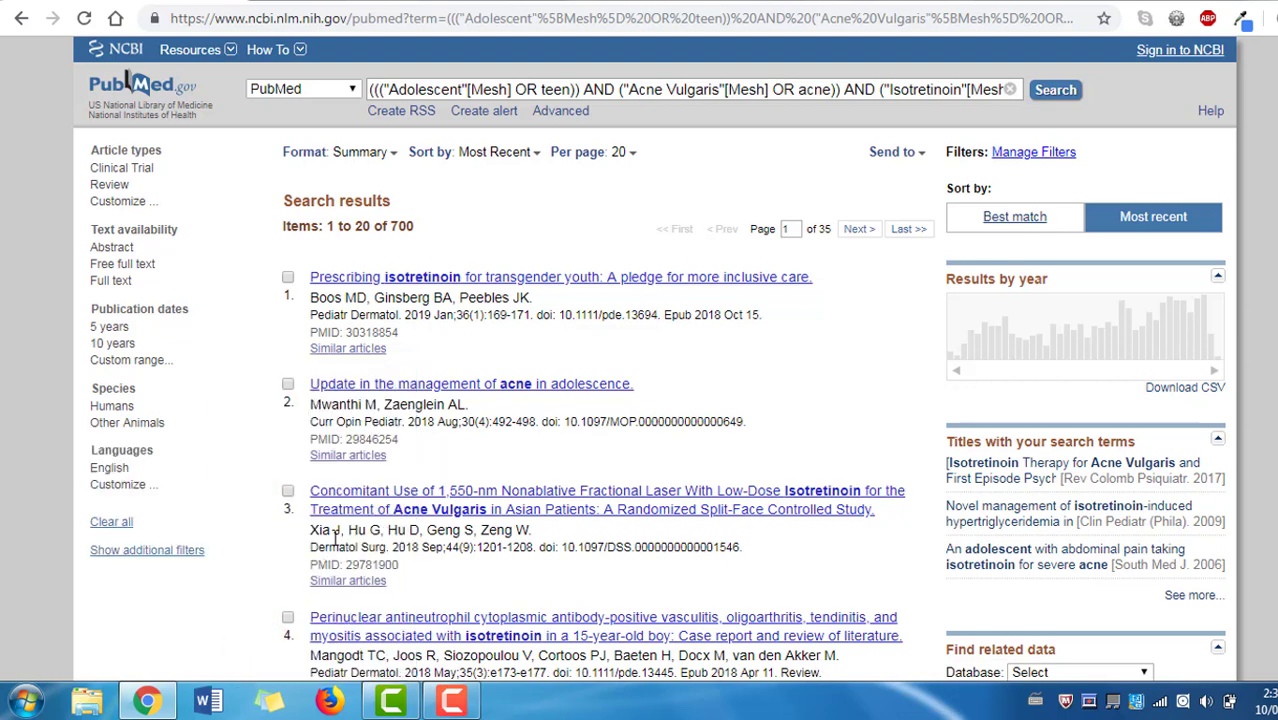
{"action": "left_click", "coordinate": [941, 87]}
{"action": "key", "text": "End"}
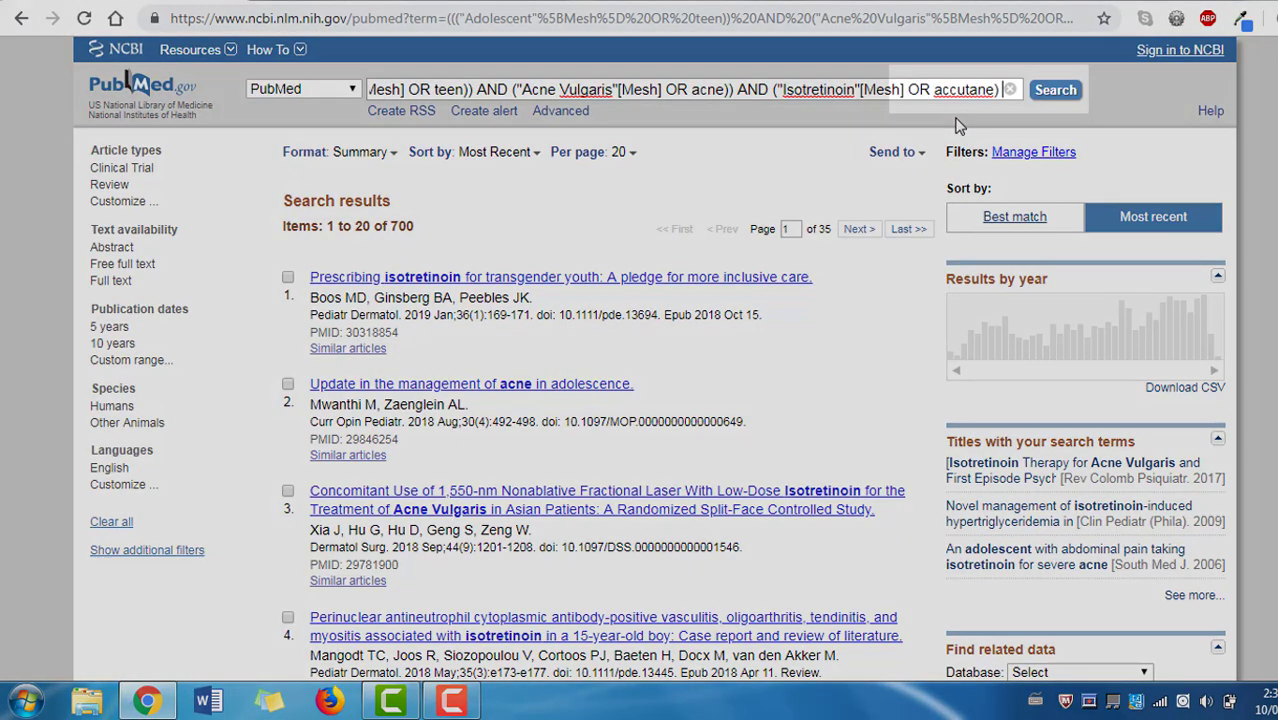
Narrow the search with 'AND case report' to 186 results and display them in Abstract format
{"action": "type", "text": "AND case report"}
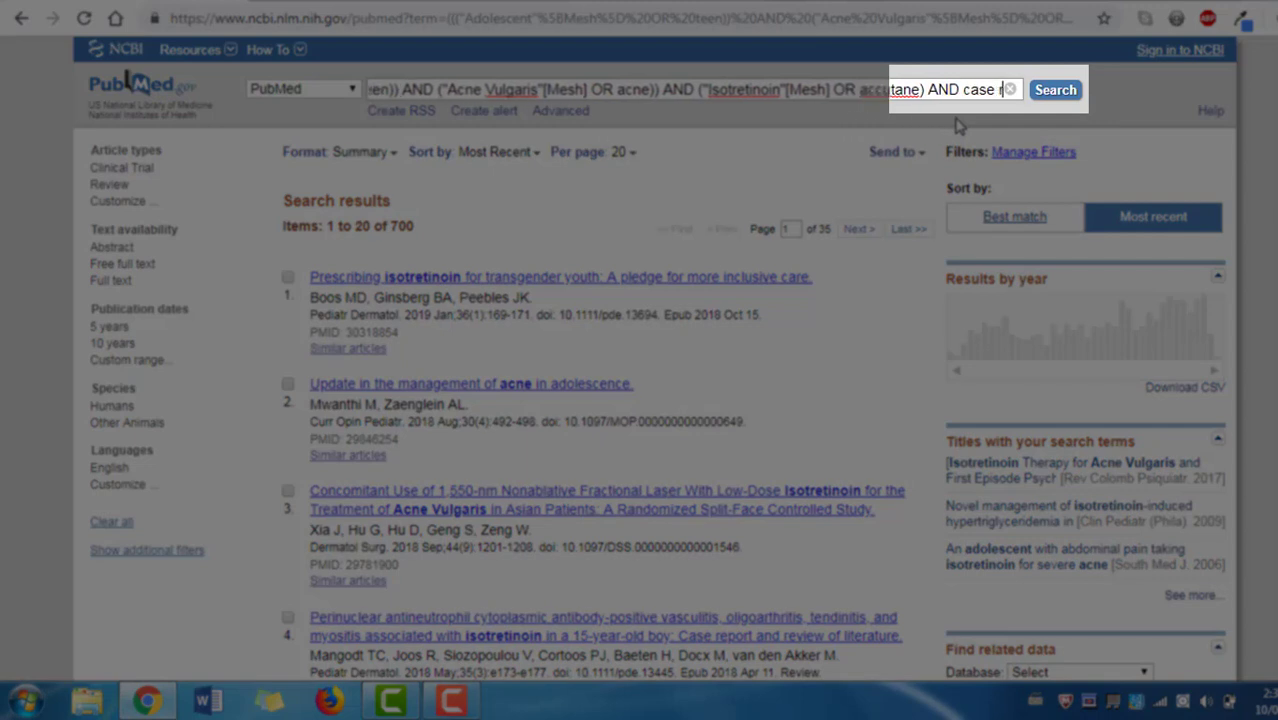
{"action": "left_click", "coordinate": [1055, 90]}
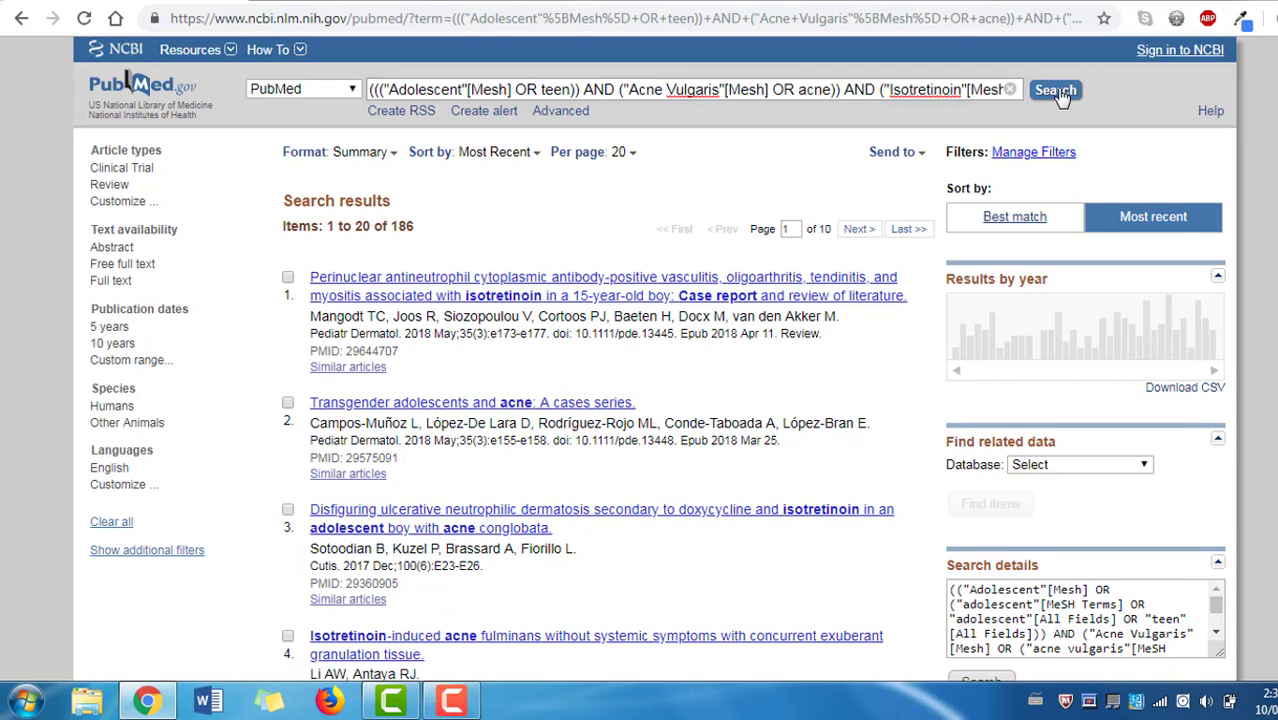
{"action": "left_click", "coordinate": [376, 150]}
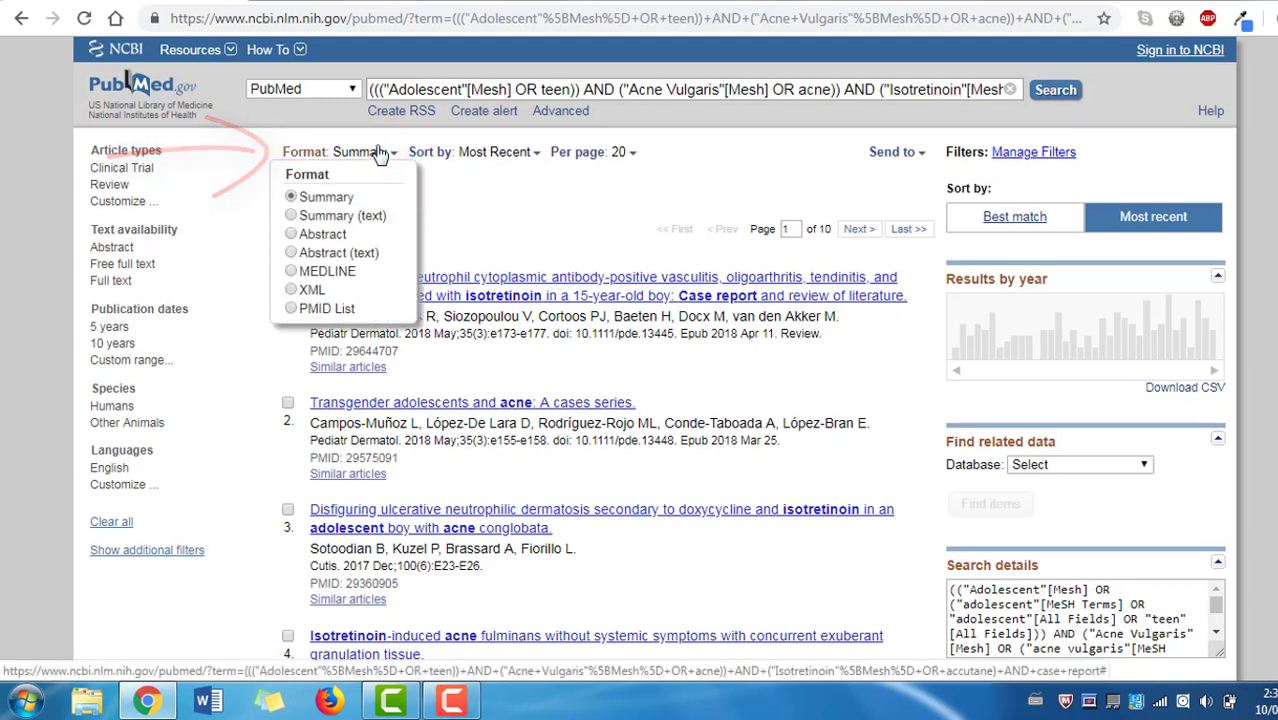
{"action": "left_click", "coordinate": [342, 237]}
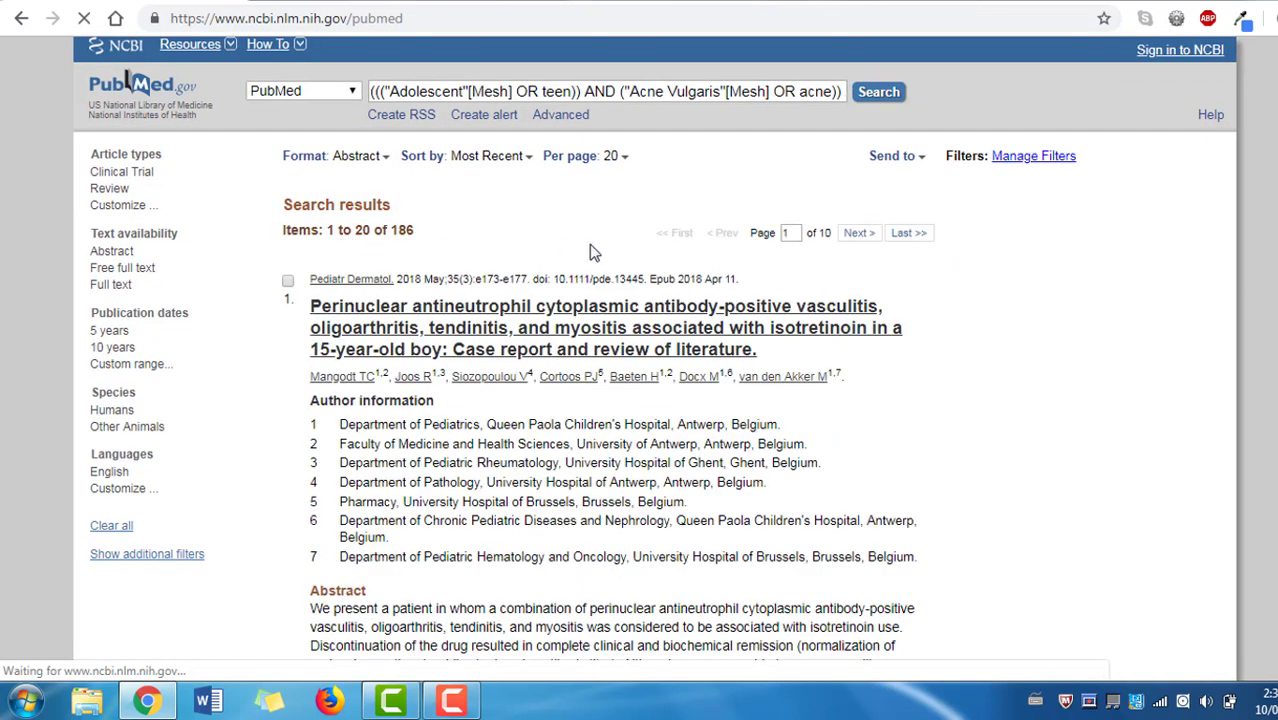
Tick the first of 186 results, the isotretinoin-associated vasculitis case report in a 15-year-old boy
{"action": "scroll", "coordinate": [1187, 205], "scroll_direction": "down", "scroll_amount": 2}
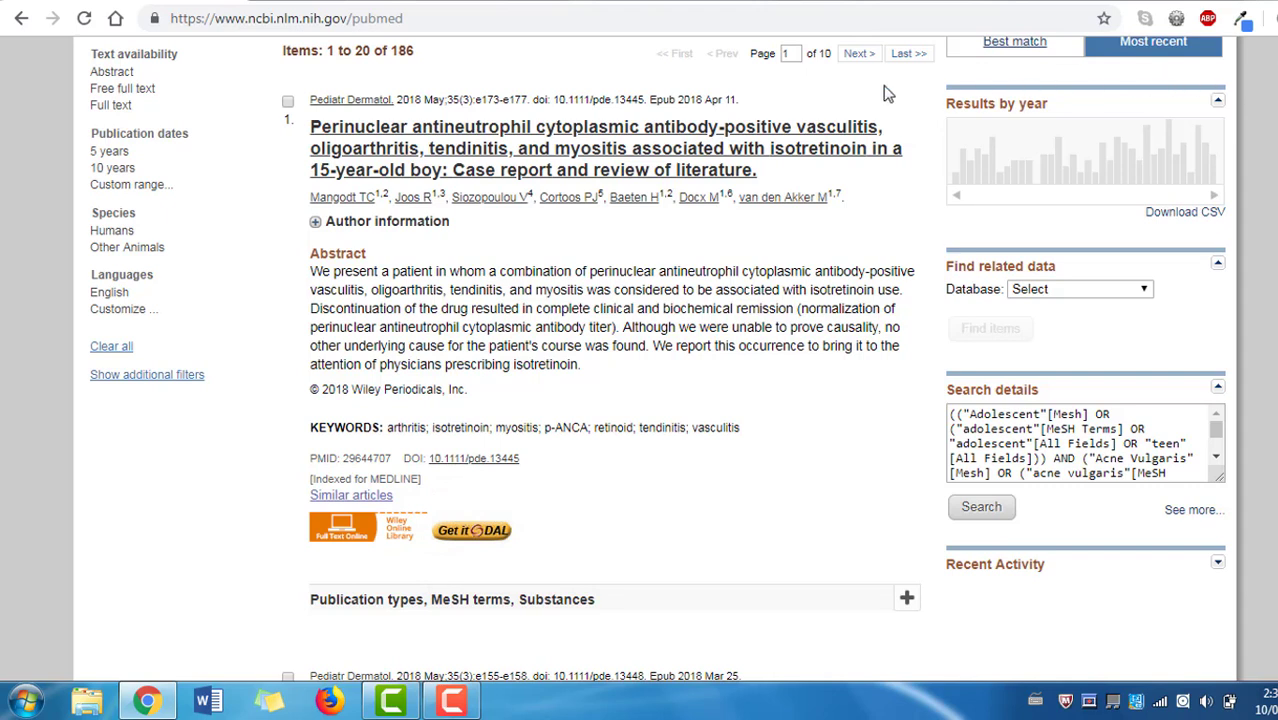
{"action": "left_click", "coordinate": [287, 102]}
{"action": "scroll", "coordinate": [600, 360], "scroll_direction": "up", "scroll_amount": 3}
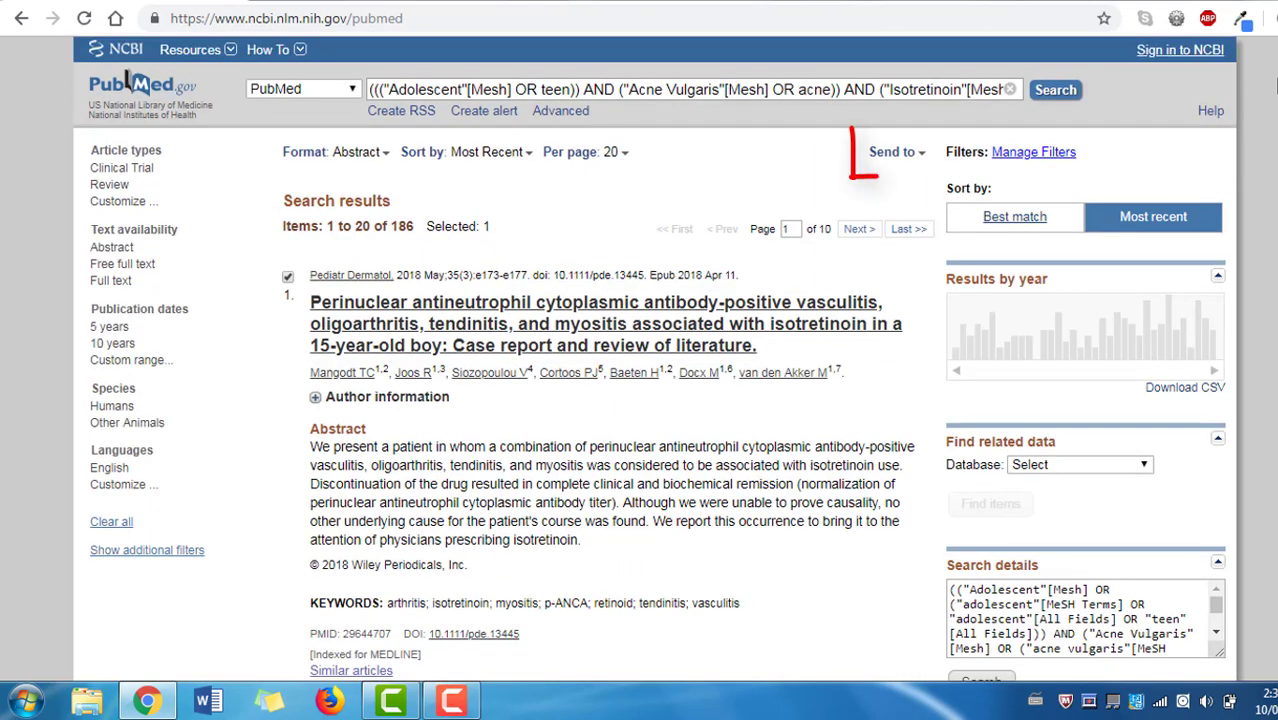
Send the one selected vasculitis case report to the Clipboard
{"action": "left_click", "coordinate": [903, 155]}
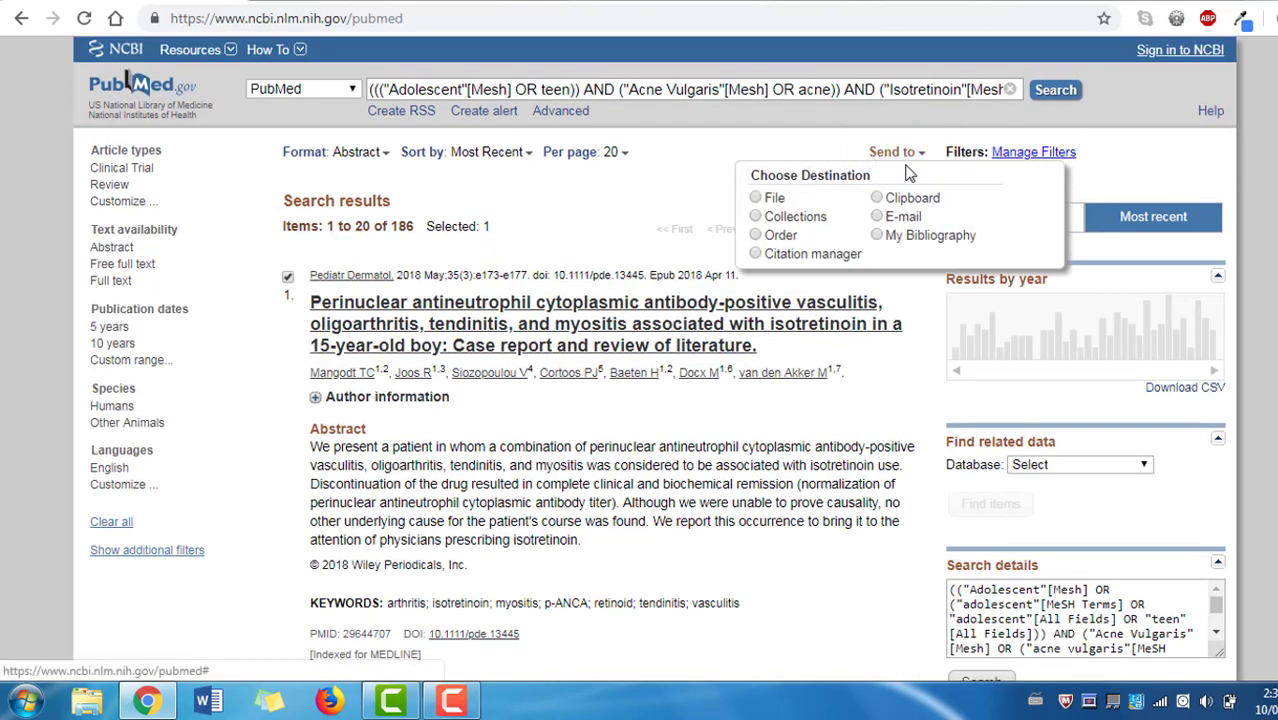
{"action": "left_click", "coordinate": [903, 200]}
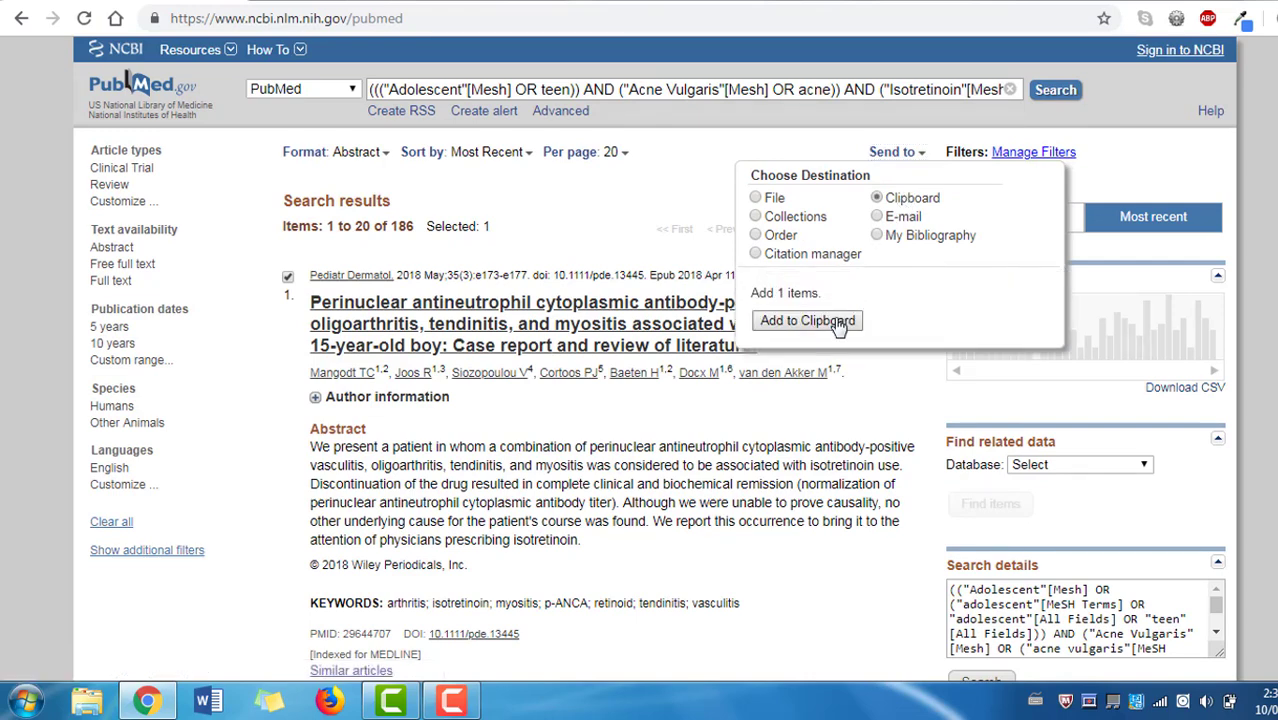
{"action": "left_click", "coordinate": [838, 321]}
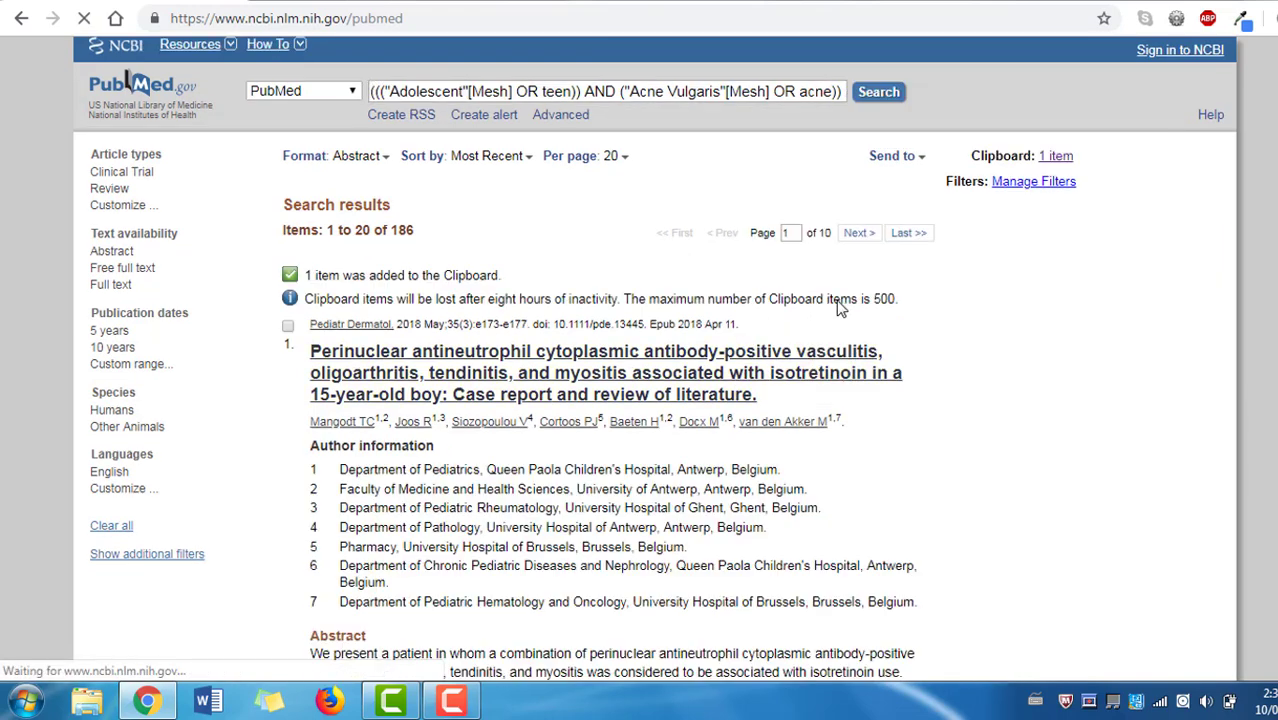